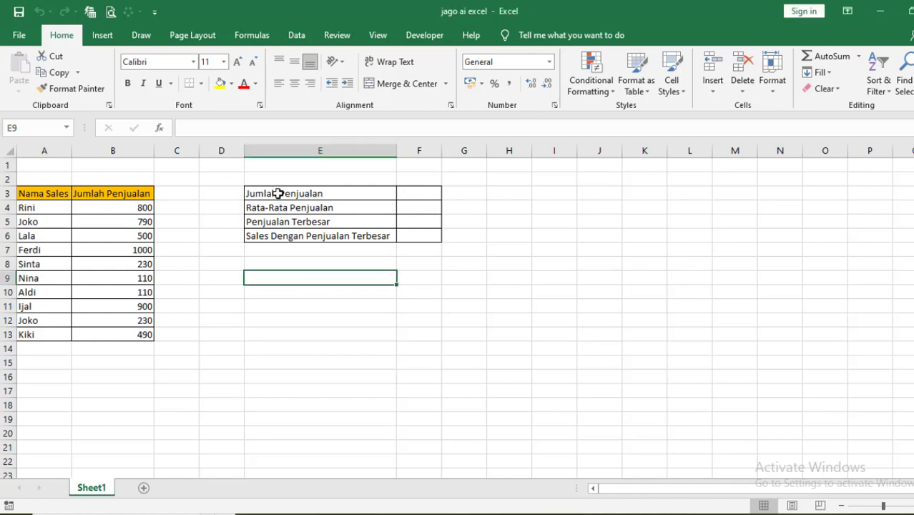
- Review the sales summary labels in column E and their empty result cells F3 to F6
left_click(356, 198)
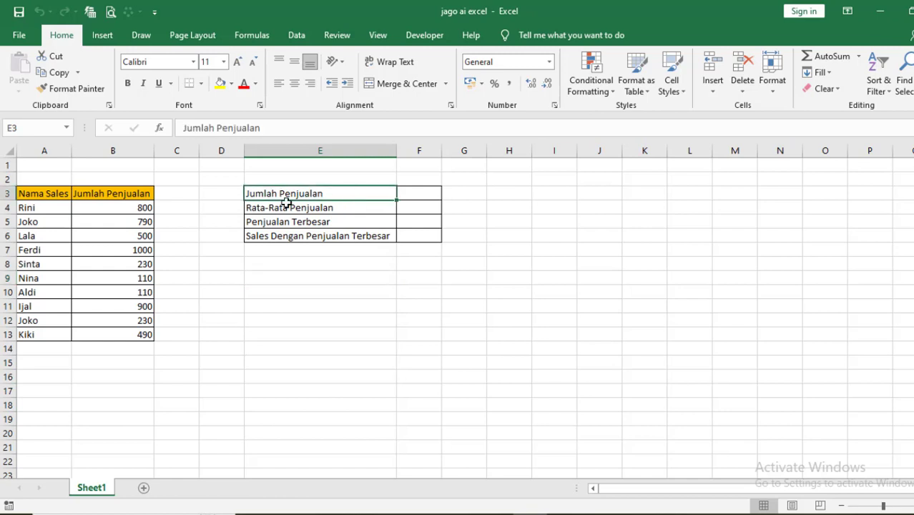
left_click(419, 196)
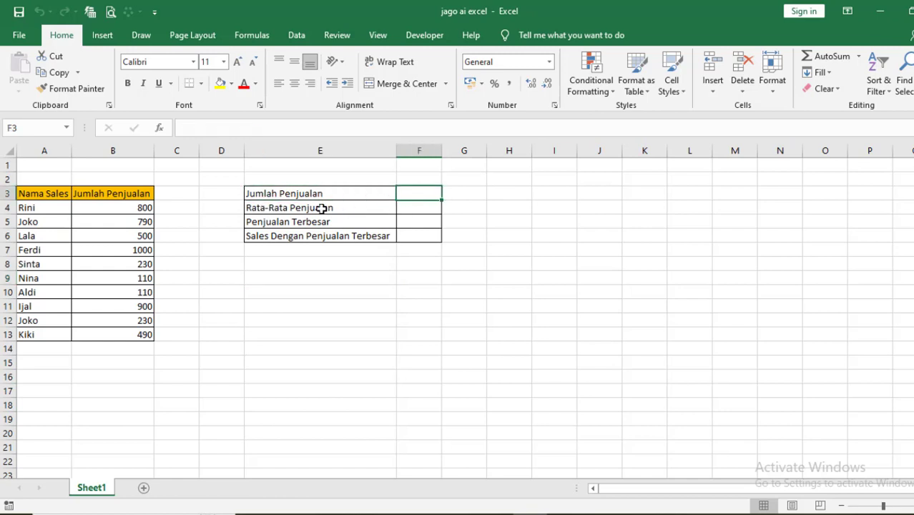
left_click(422, 208)
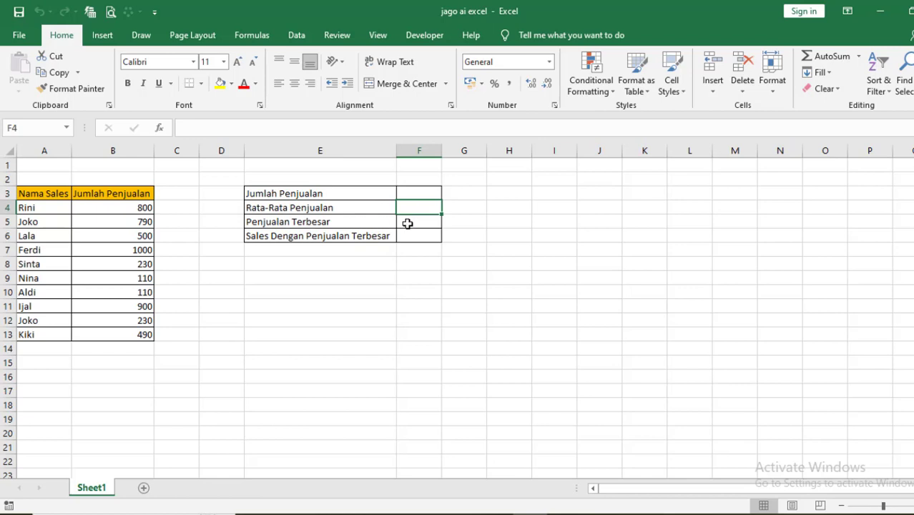
left_click(415, 224)
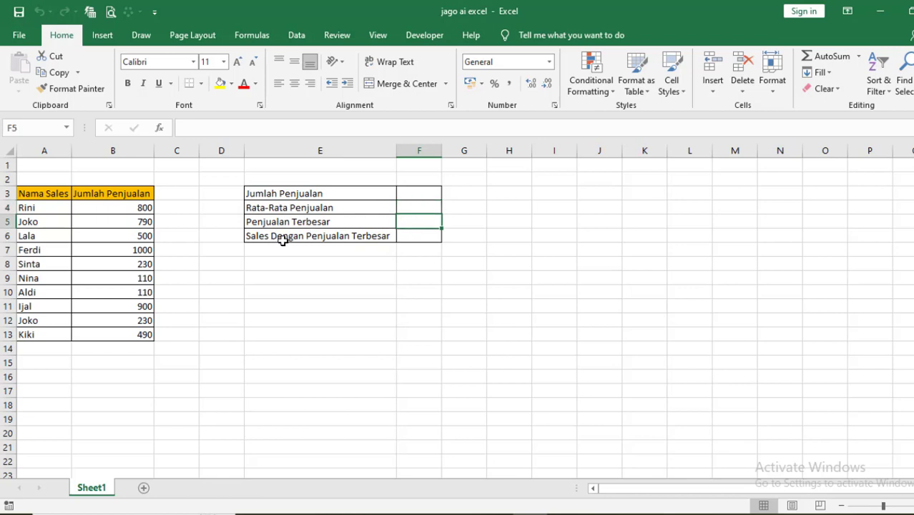
left_click(416, 235)
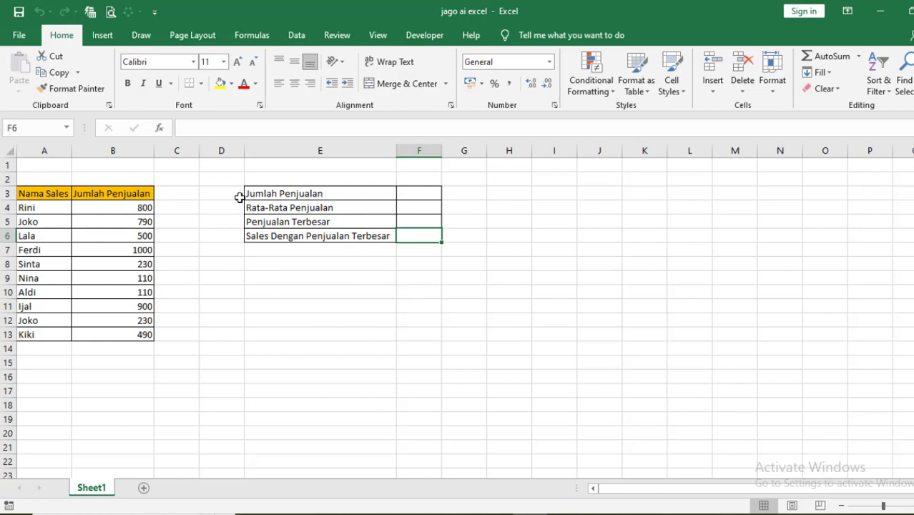
left_click(418, 196)
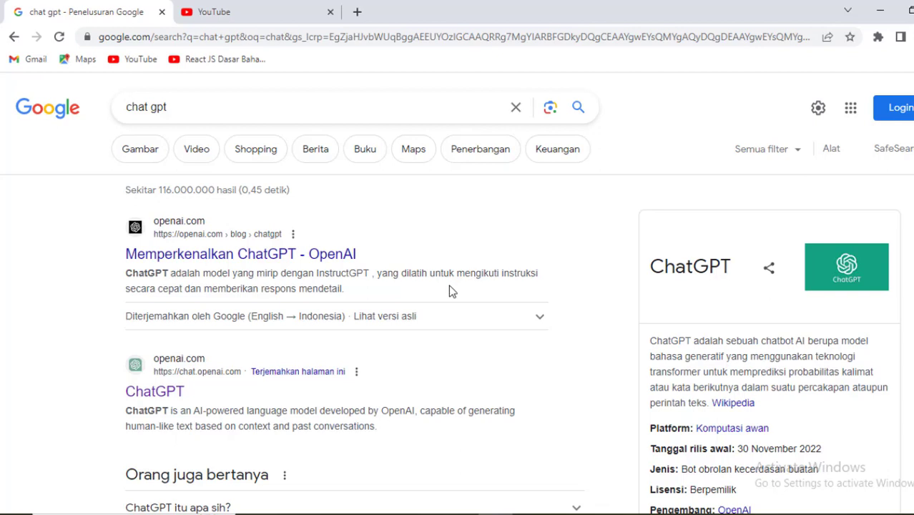
- Switch to the browser, close the YouTube tab and open the ChatGPT site from the search results
left_click(330, 12)
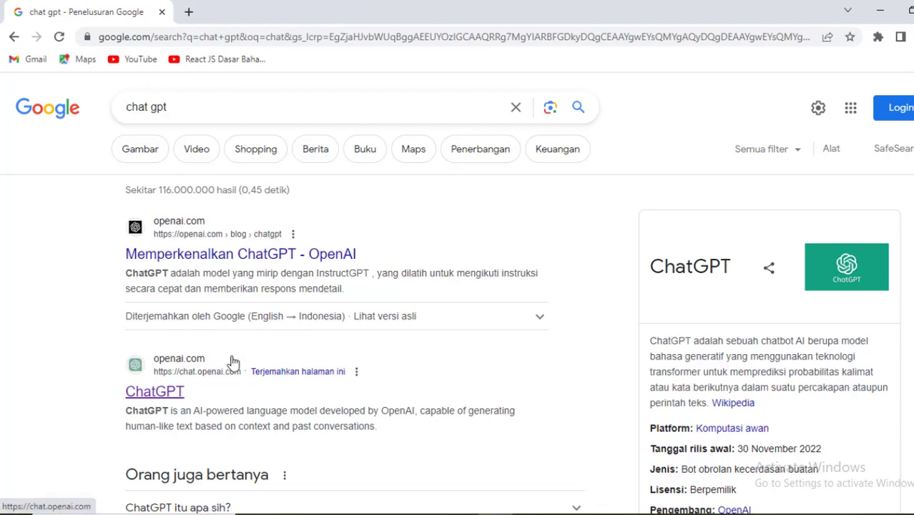
left_click(173, 391)
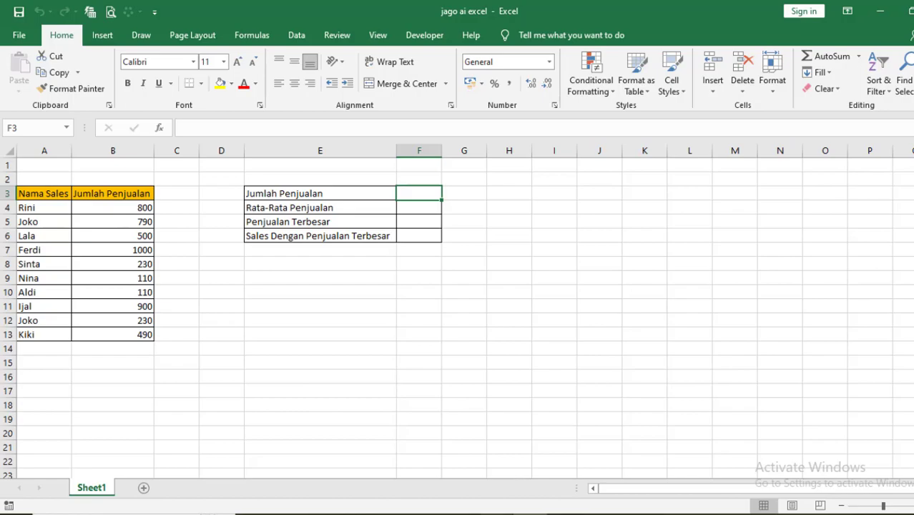
- Start the ChatGPT prompt in the browser with "saya memiliki sel B4 sampai B13"
left_click(497, 514)
type("s")
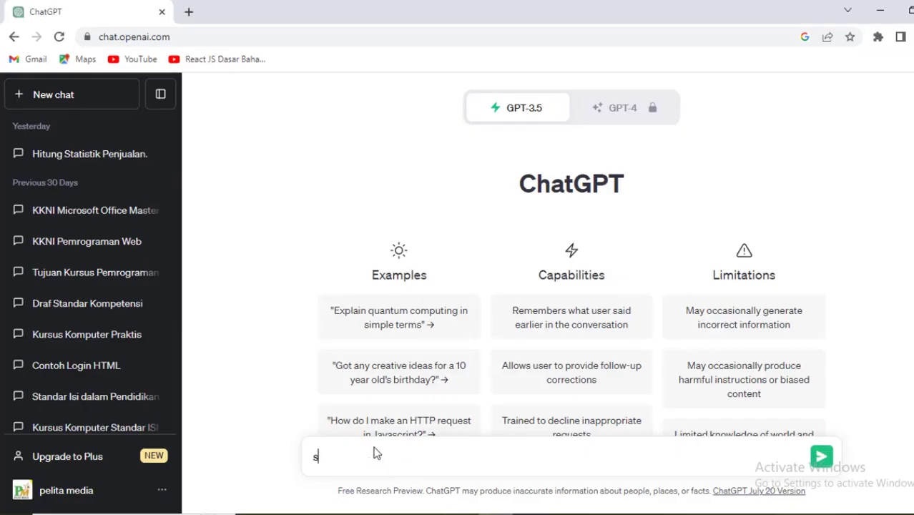
type("aya memiliki sel b4 s")
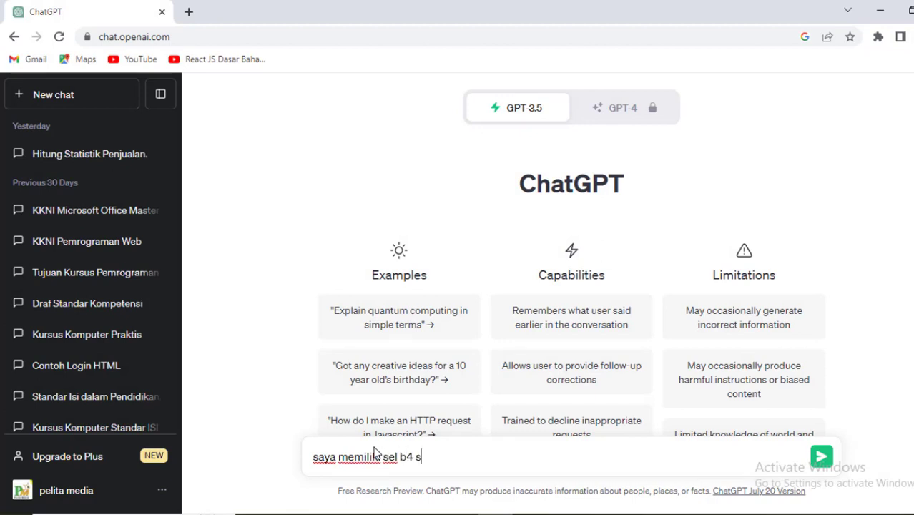
type("am")
key("BackSpace")
key("BackSpace")
key("BackSpace")
type("B4 sa")
key("BackSpace")
type("sampai ")
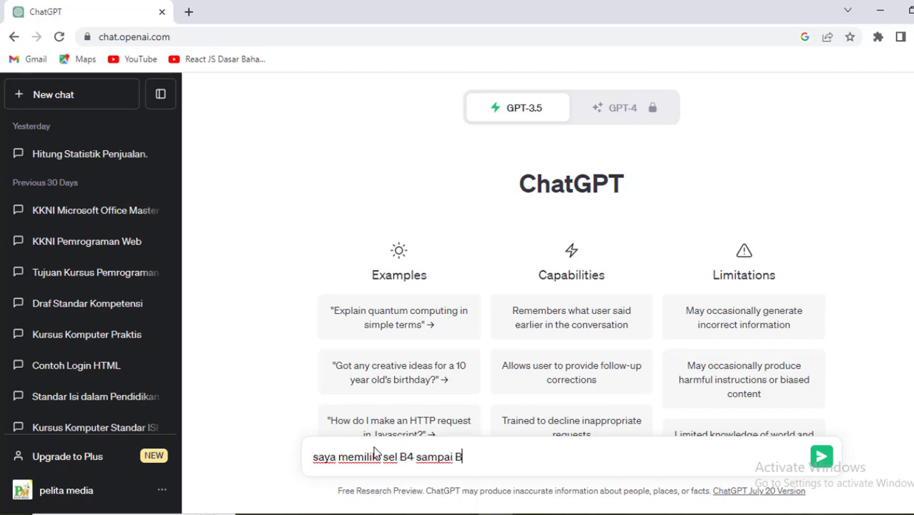
type("B13")
- Check the sales table in Excel and insert "jumlah penjualan di" before "sel B4" in the ChatGPT prompt
left_click(529, 513)
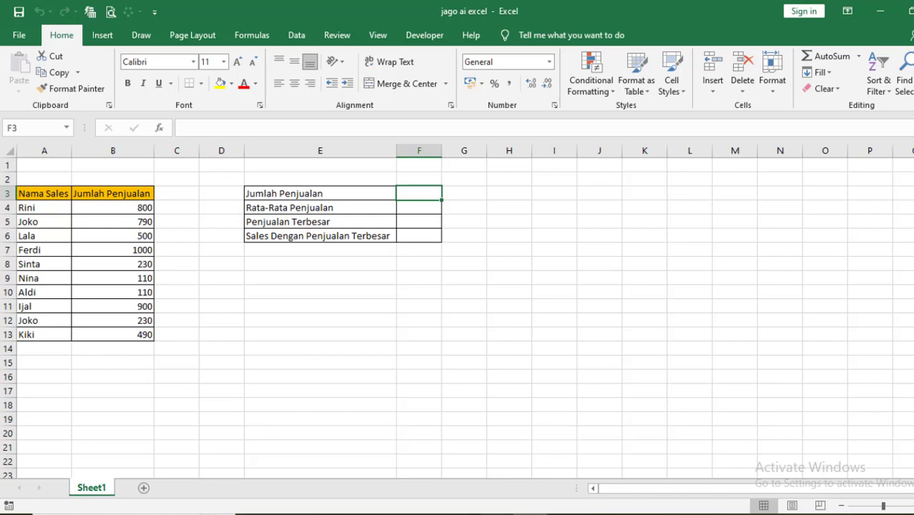
mouse_move(496, 514)
left_click(496, 461)
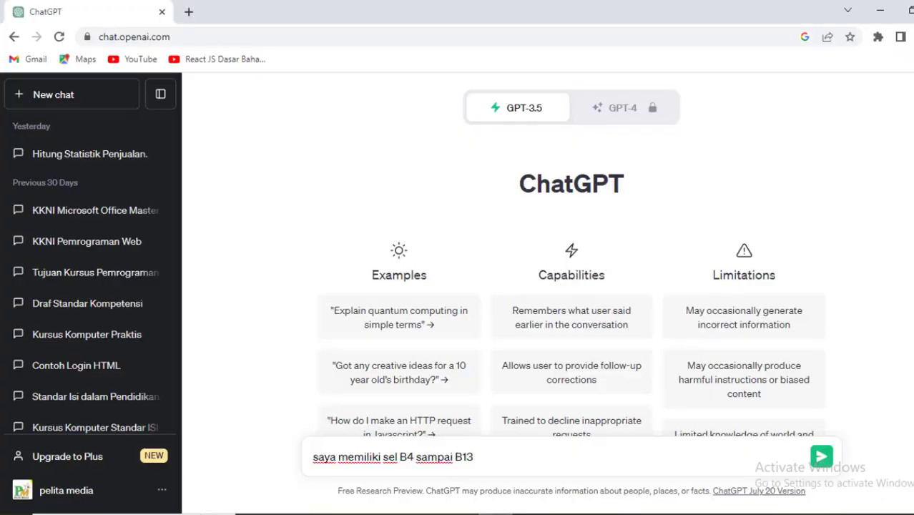
left_click(528, 513)
type("jumlah penjua")
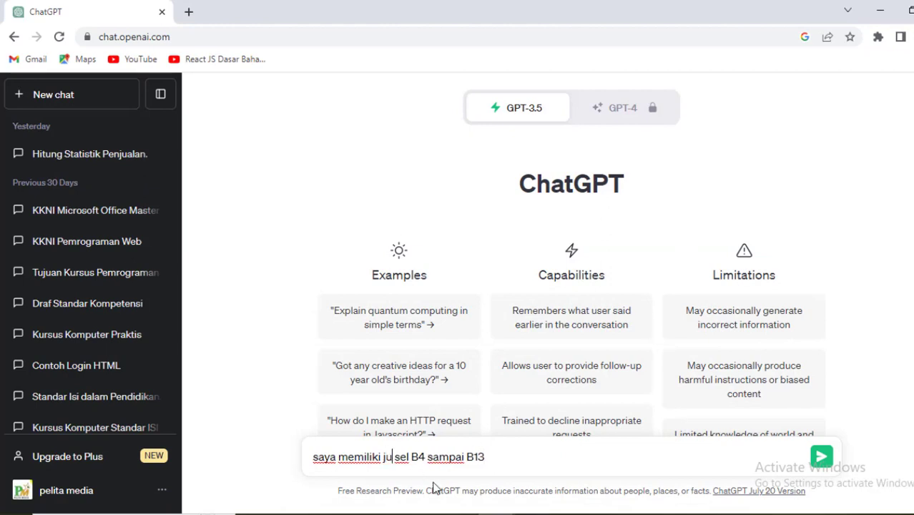
type("lan ")
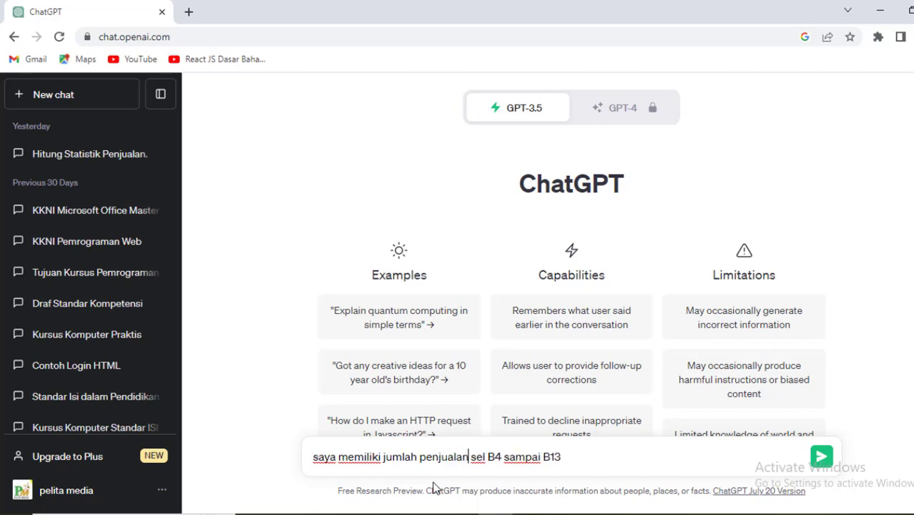
type(" di")
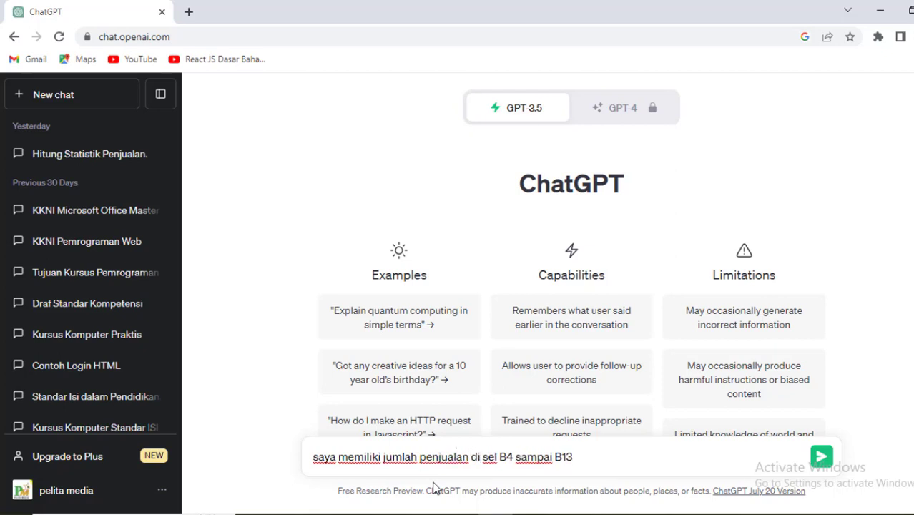
- Extend the prompt after B13 with ". Coba carikan kepada rumus untuk mencari"
left_click(580, 453)
type("Coba carikan kp")
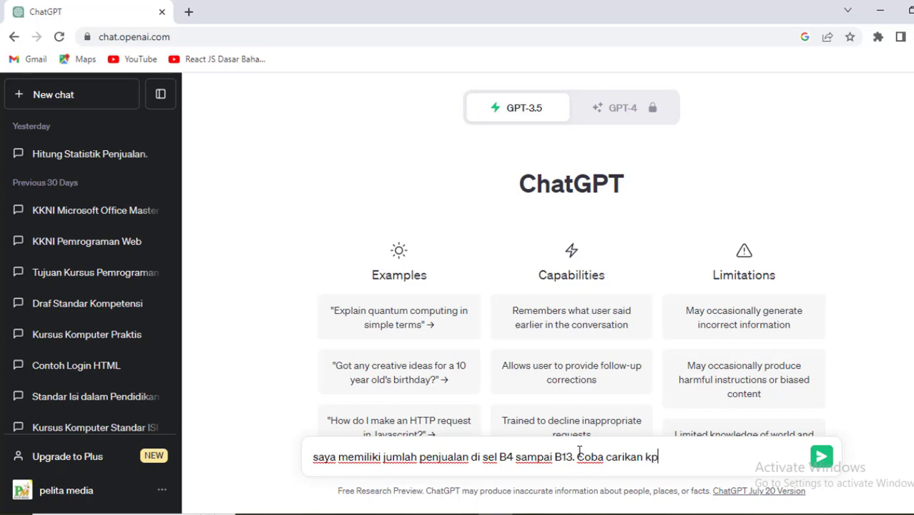
key("BackSpace")
type("epada rumus ")
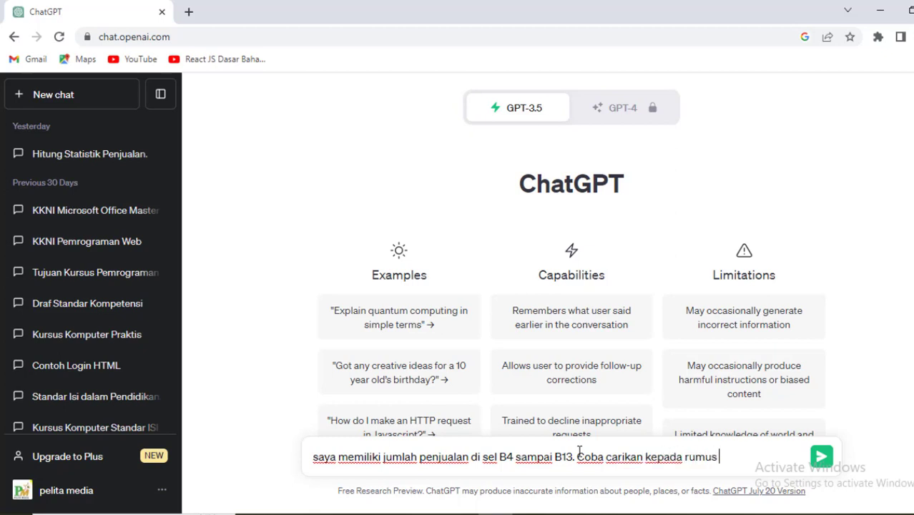
type("untuk mencari")
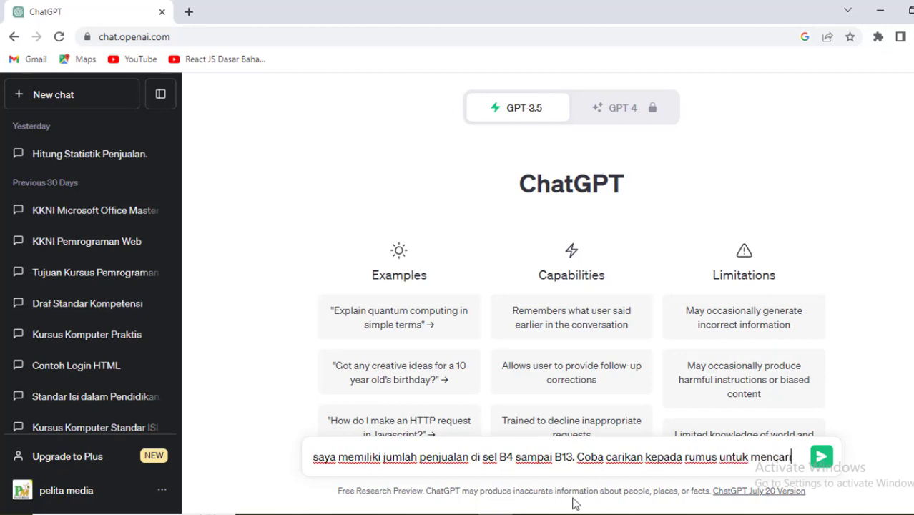
left_click(529, 514)
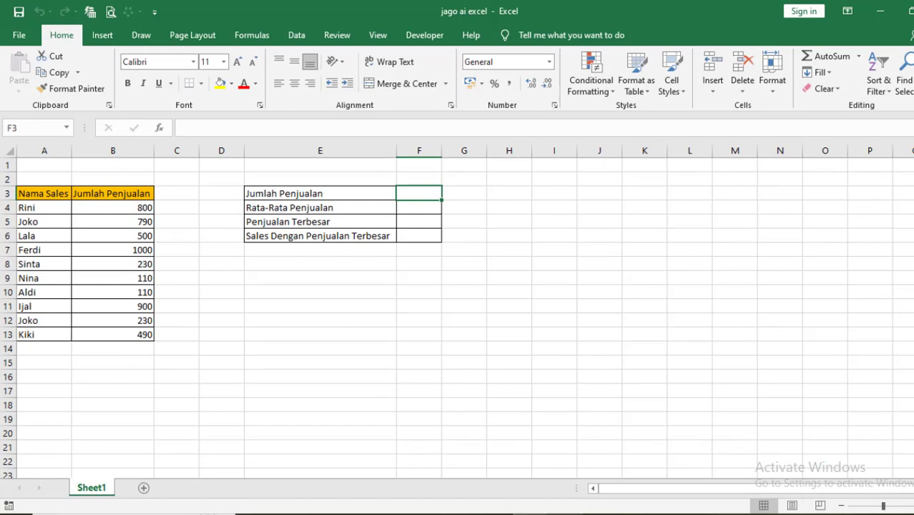
left_click(564, 514)
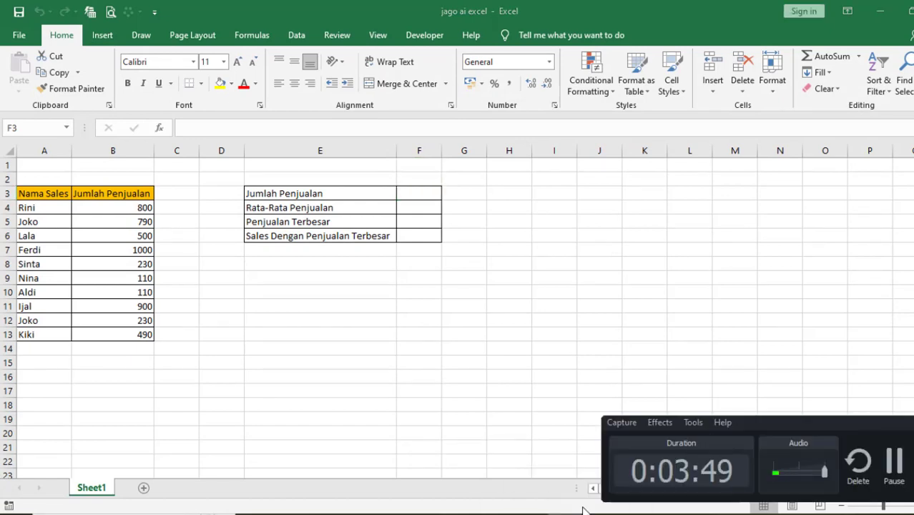
left_click(531, 514)
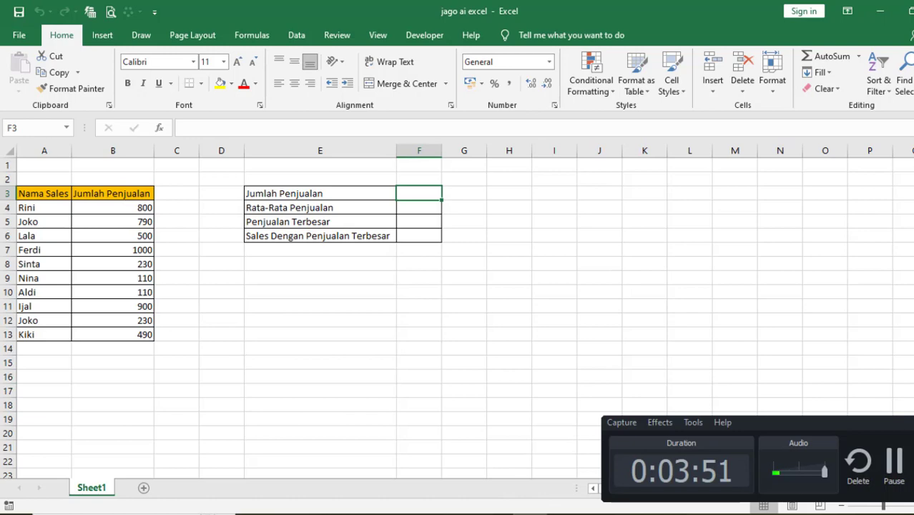
left_click(913, 422)
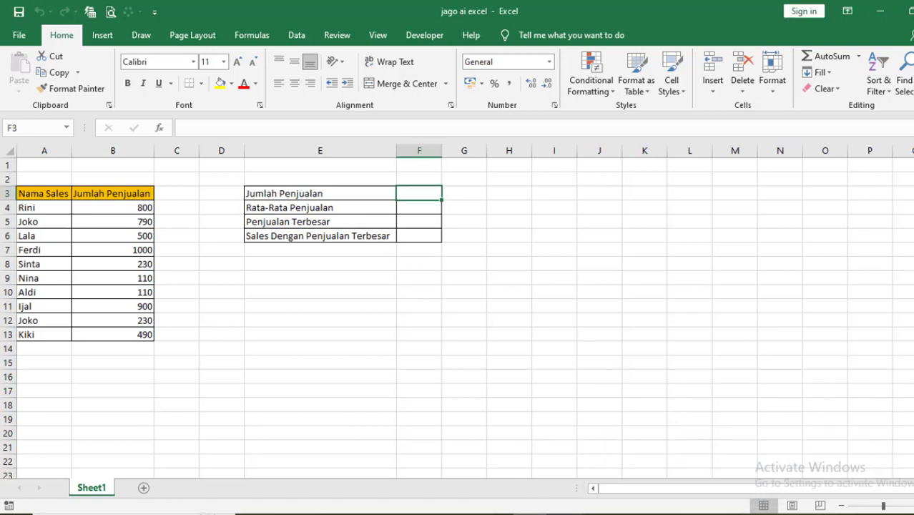
left_click(531, 514)
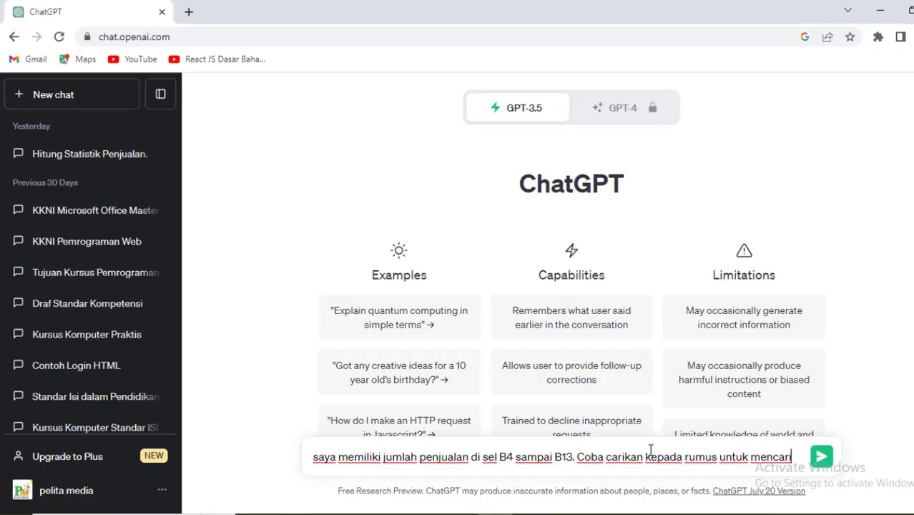
- Complete the prompt with "jumlah penjualan, rata-rata penjualan dan penjualan terbesar", checking the labels in Excel, and send it
type("umlah penju")
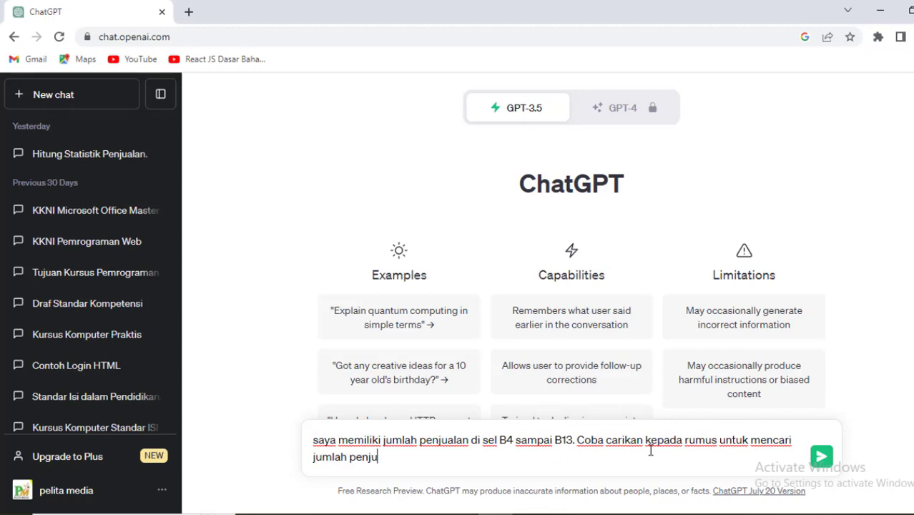
type("alan.")
key("alt+Tab")
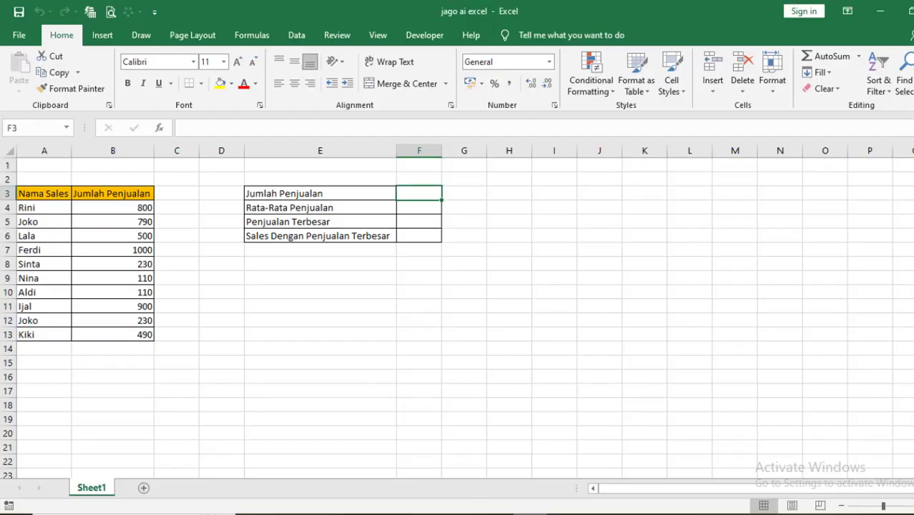
key("alt+Tab")
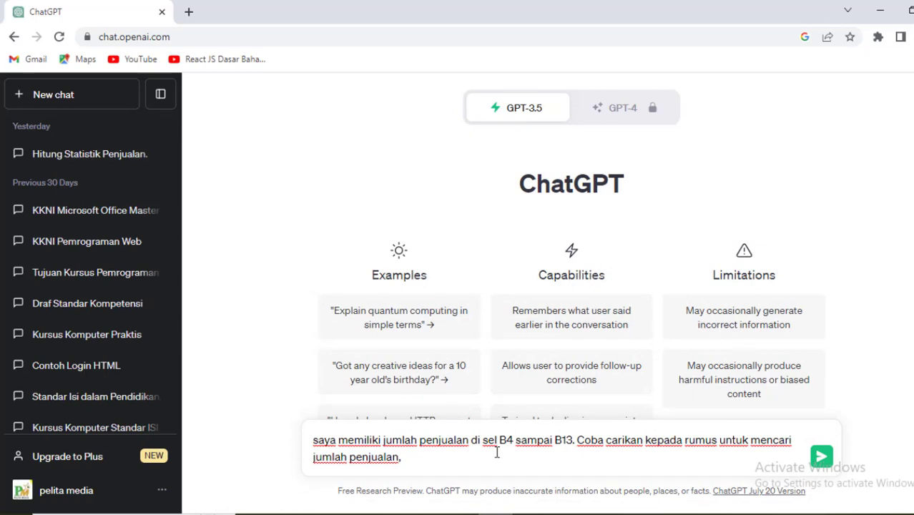
type("rata-rata")
type(" penjualan")
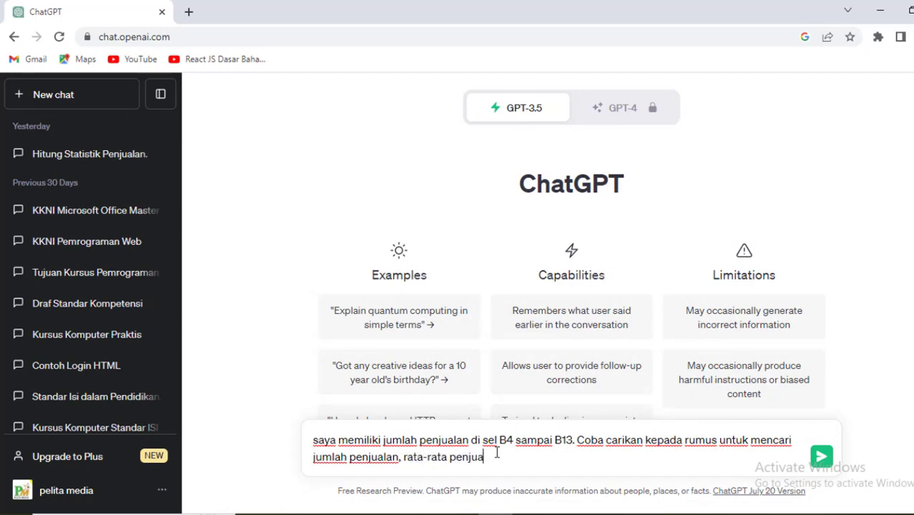
type(" dan pen")
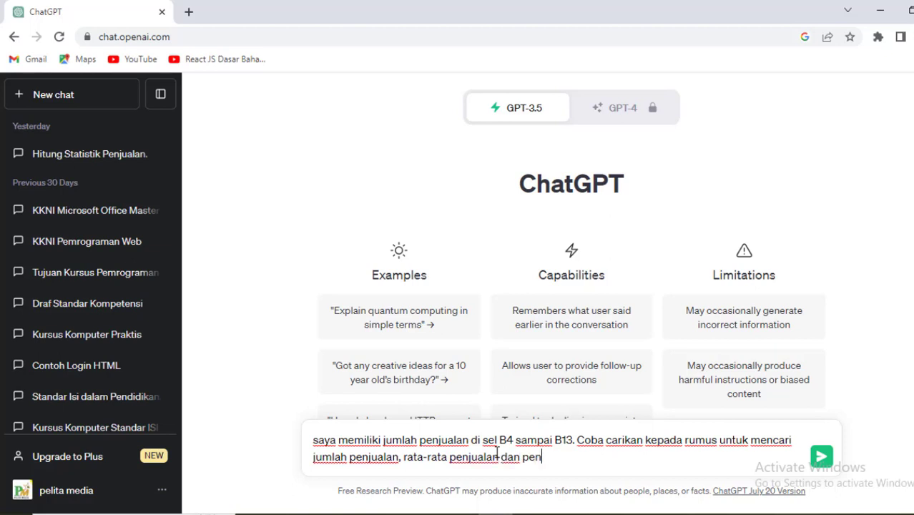
type("jualan terbesar")
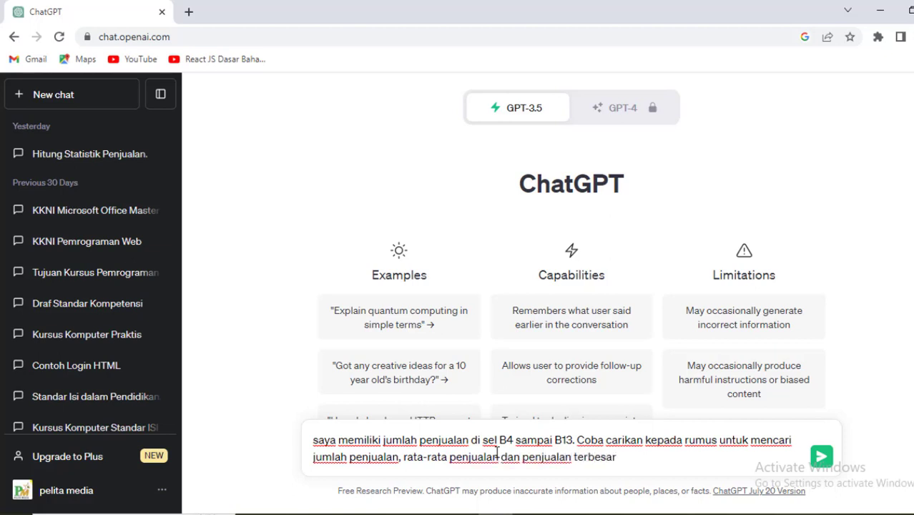
key("Return")
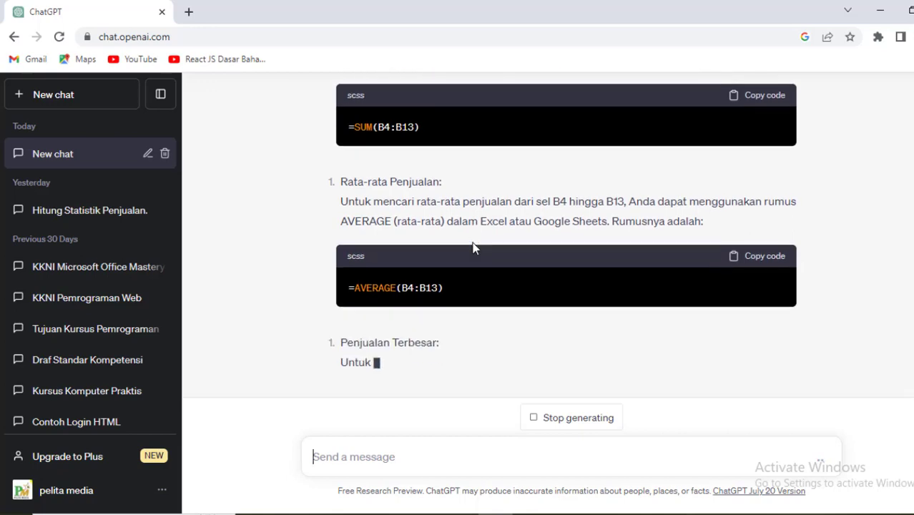
- Read the suggested formulas for total sales and average sales in ChatGPT's reply
scroll(558, 284, "up", 7)
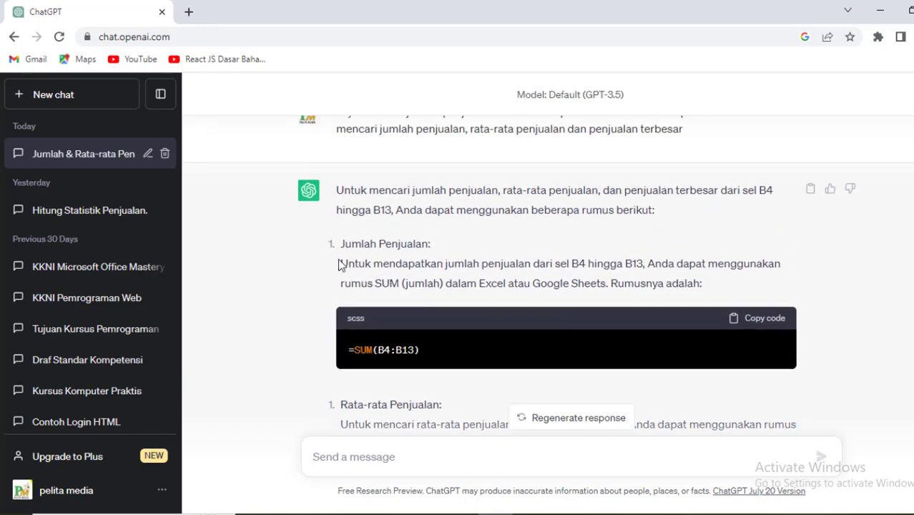
left_click_drag(348, 265, 719, 292)
left_click(719, 292)
scroll(544, 302, "down", 1)
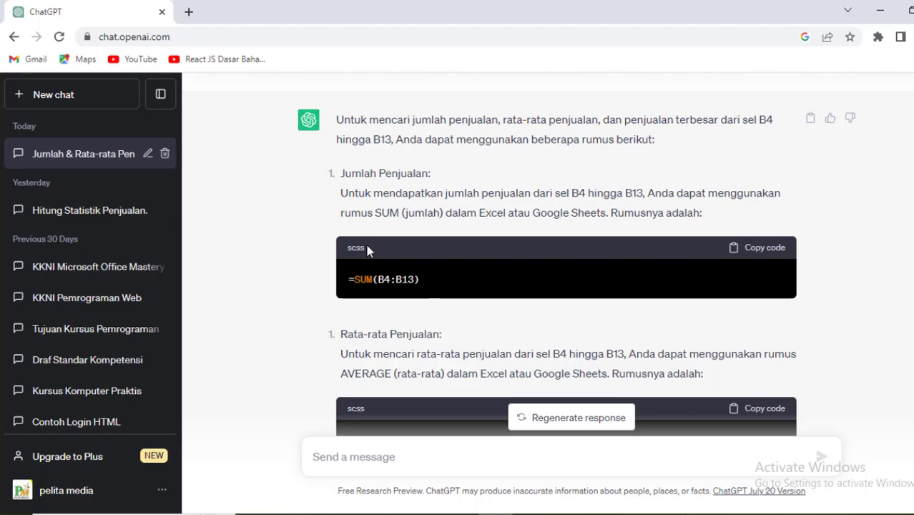
scroll(367, 249, "down", 2)
scroll(364, 184, "up", 1)
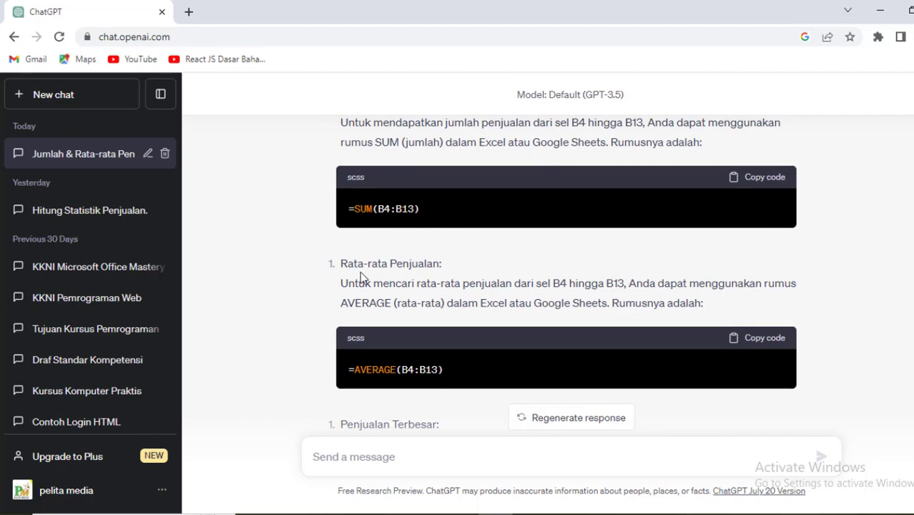
left_click_drag(448, 373, 349, 370)
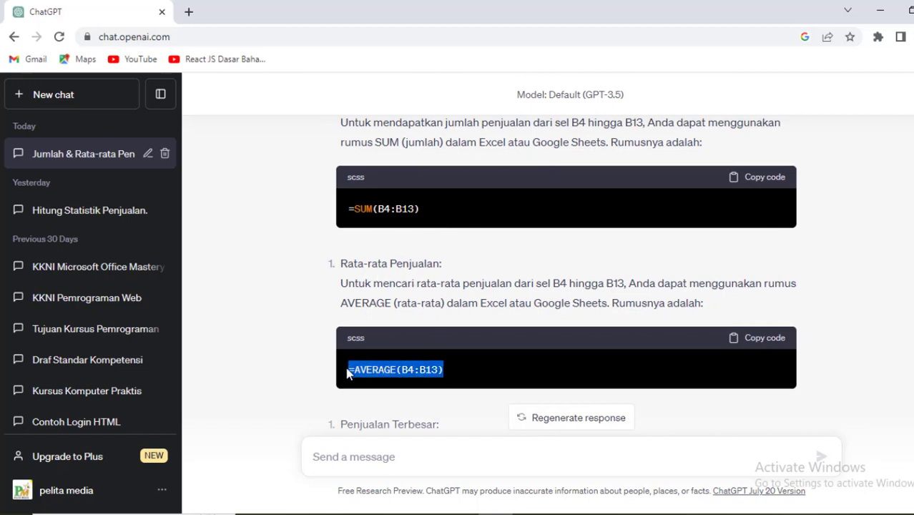
- Review the suggested largest-sales formula and copy the =SUM(B4:B13) formula from ChatGPT's reply
scroll(460, 317, "down", 3)
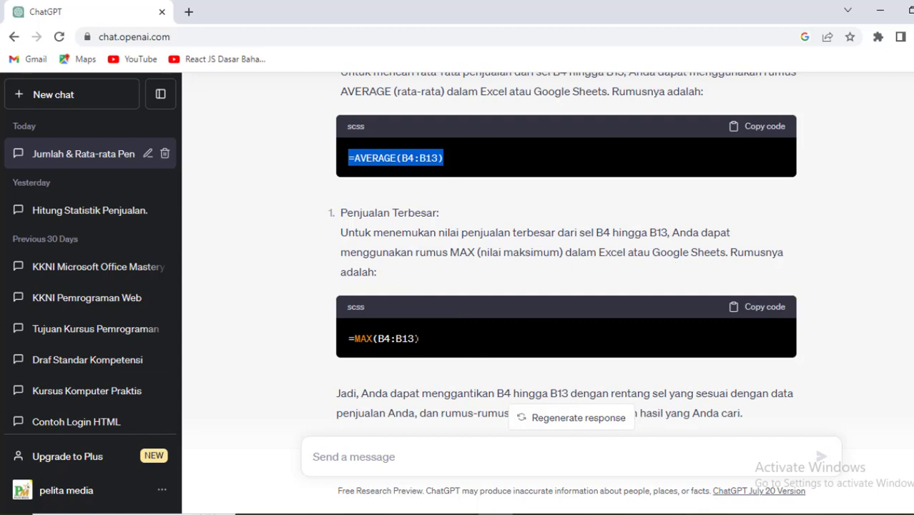
left_click_drag(427, 338, 341, 339)
scroll(450, 316, "up", 4)
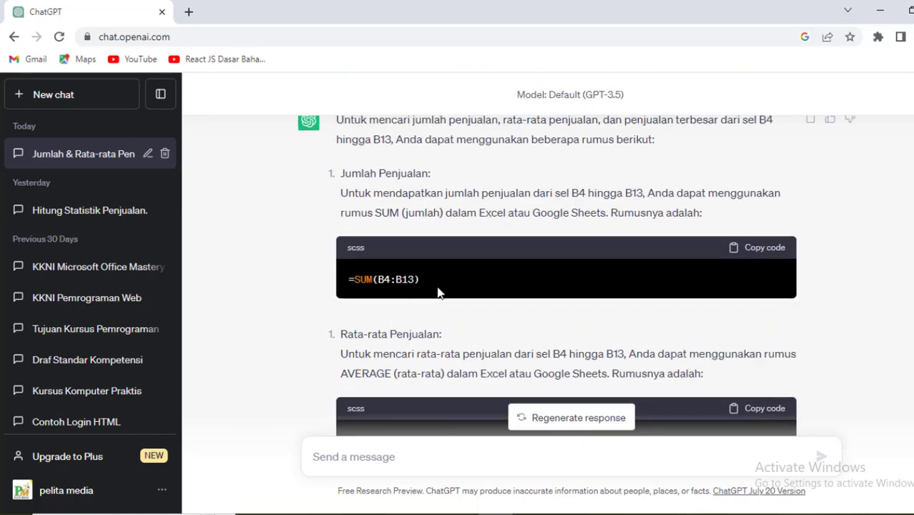
left_click_drag(428, 282, 348, 282)
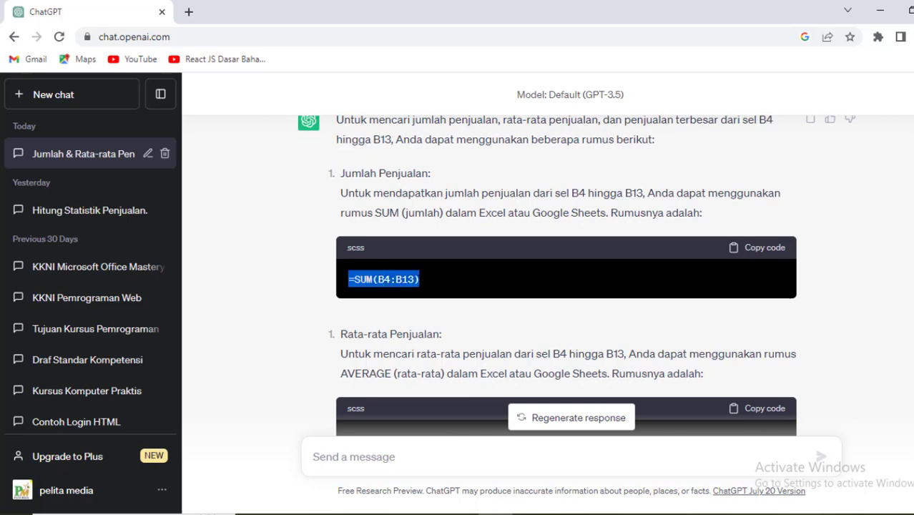
right_click(385, 279)
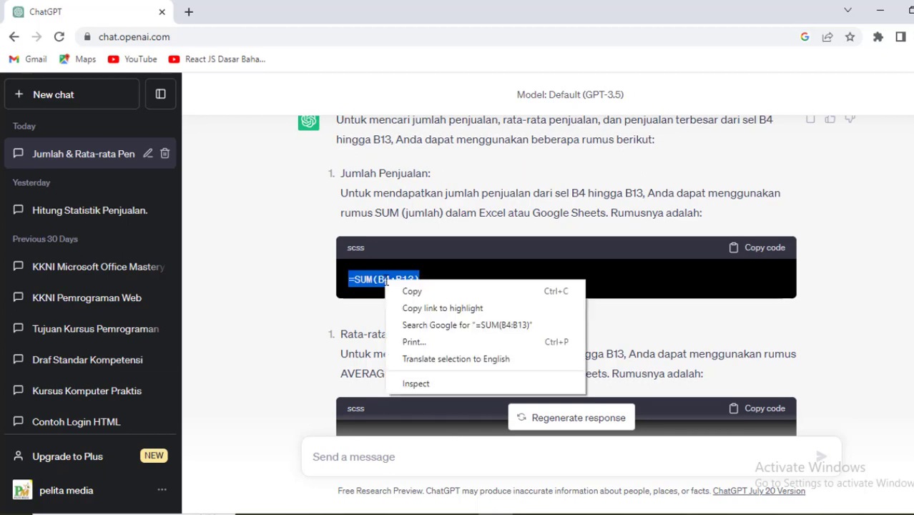
left_click(422, 295)
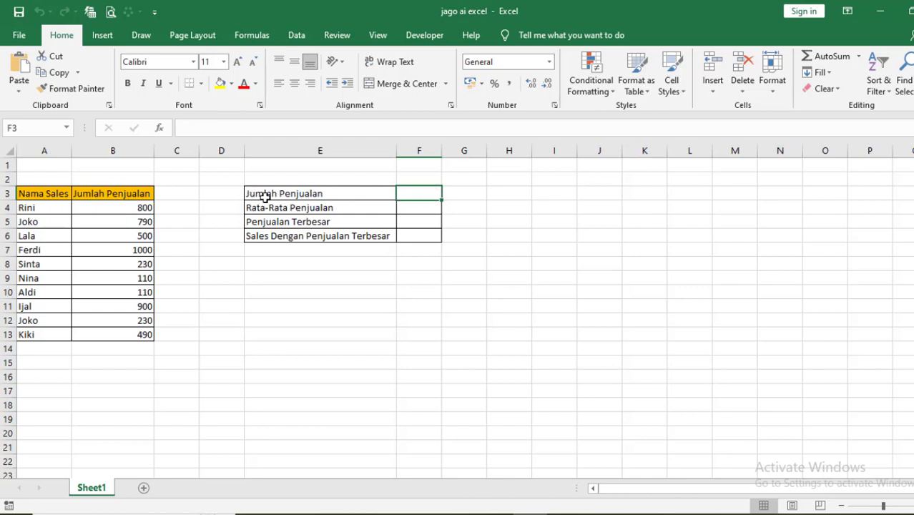
- Paste the copied =SUM(B4:B13) formula into Excel cell F3, beside Jumlah Penjualan
left_click(192, 125)
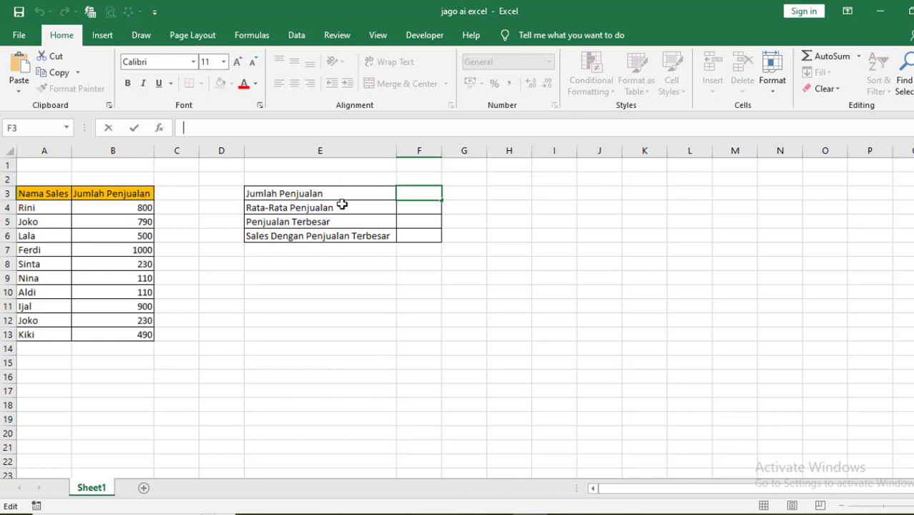
right_click(193, 127)
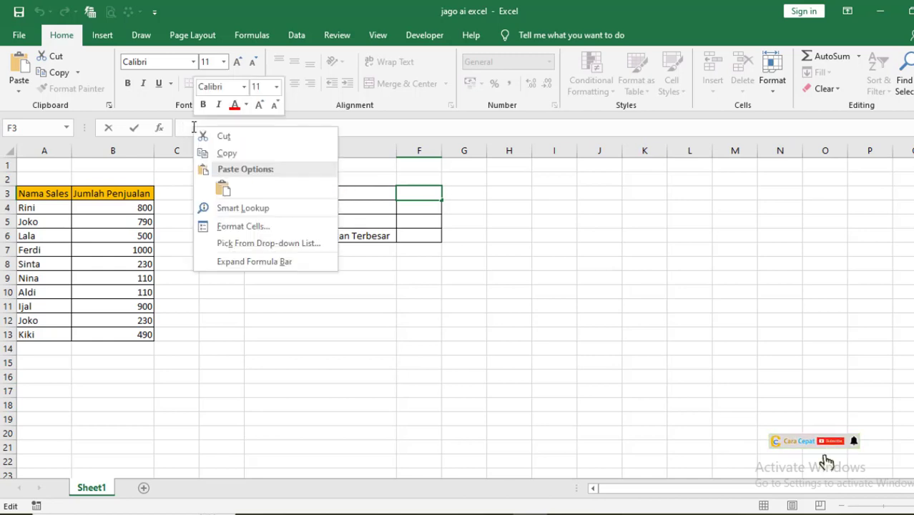
left_click(223, 188)
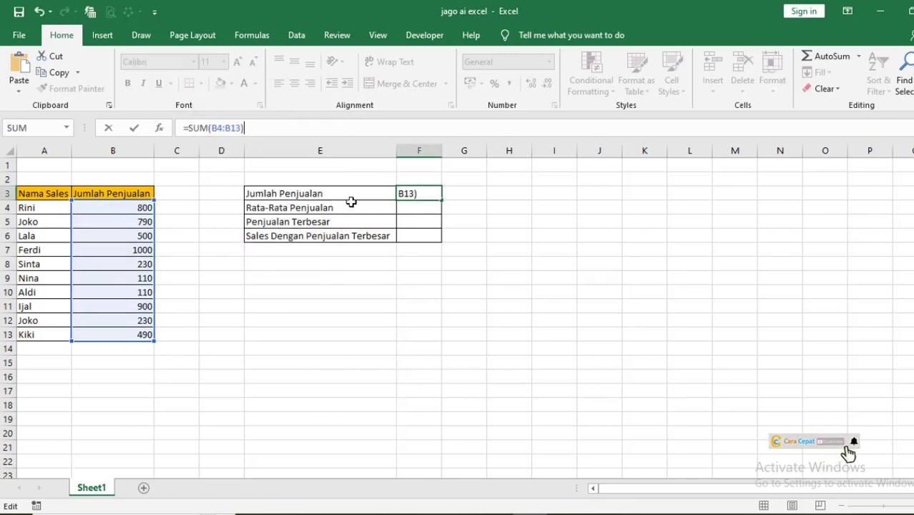
key("Return")
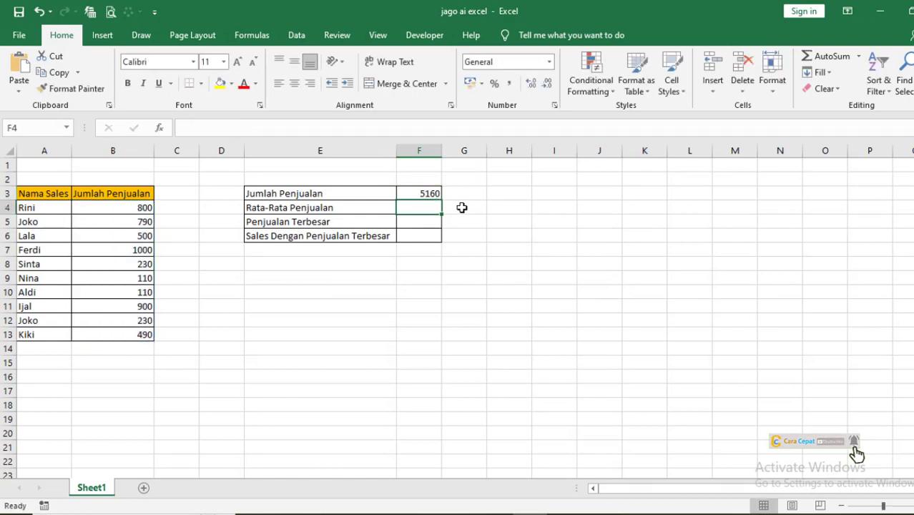
left_click(433, 192)
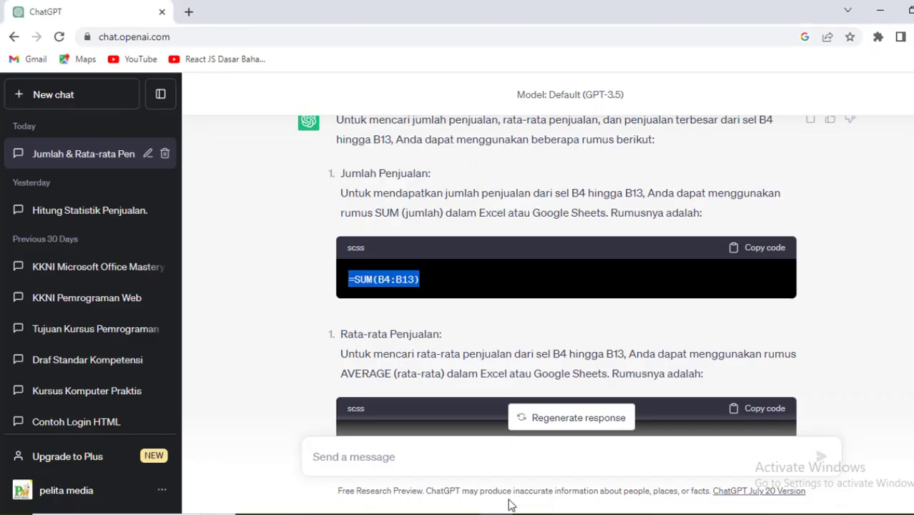
- Return to ChatGPT and copy the =AVERAGE(B4:B13) formula from the Rata-rata Penjualan section
left_click(510, 508)
scroll(508, 358, "down", 3)
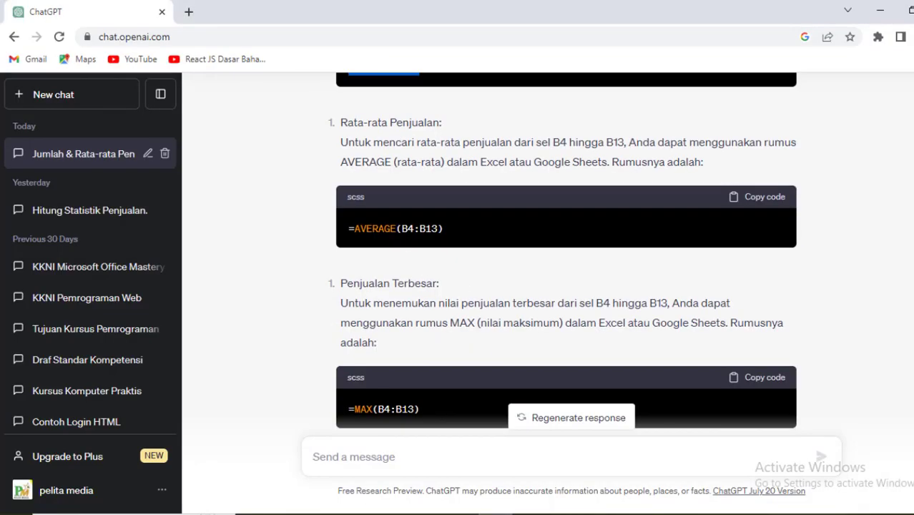
left_click_drag(348, 228, 444, 228)
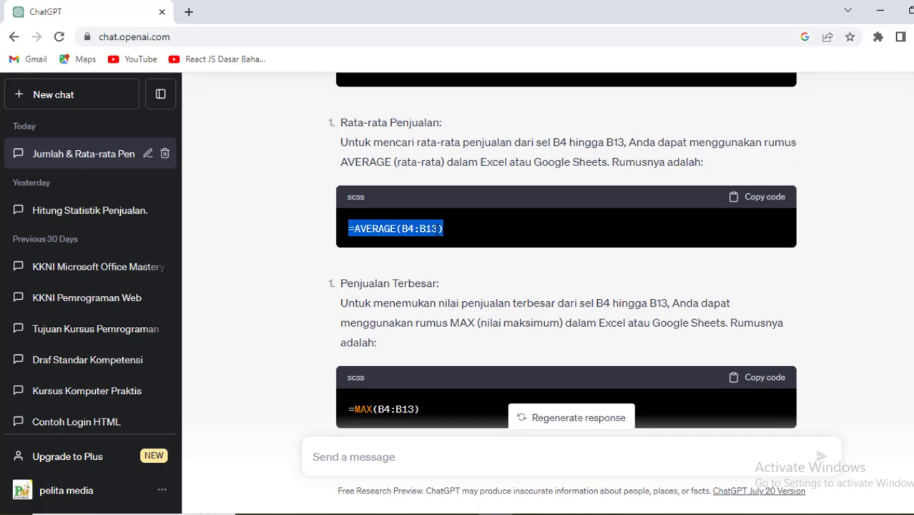
right_click(436, 227)
left_click(457, 245)
- Switch to Excel and paste the =AVERAGE(B4:B13) formula into cell F4, beside Rata-Rata Penjualan
left_click(509, 464)
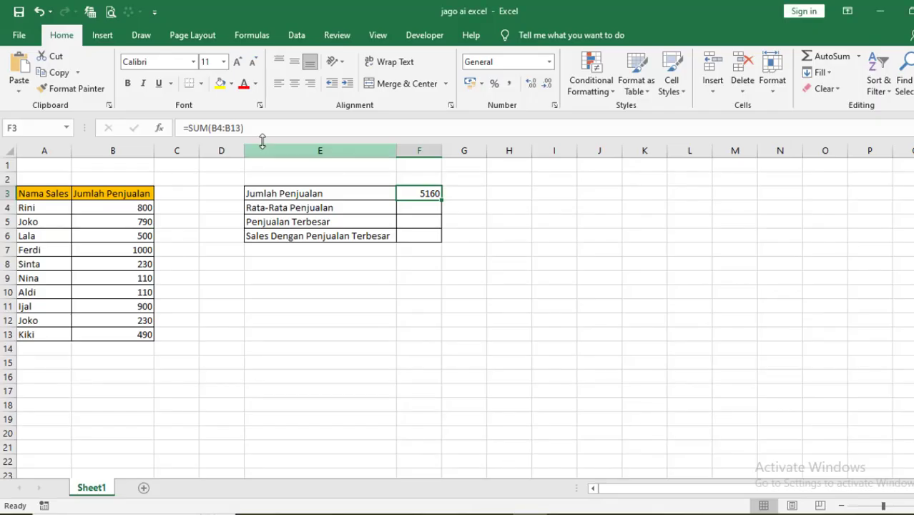
left_click(420, 209)
left_click(222, 131)
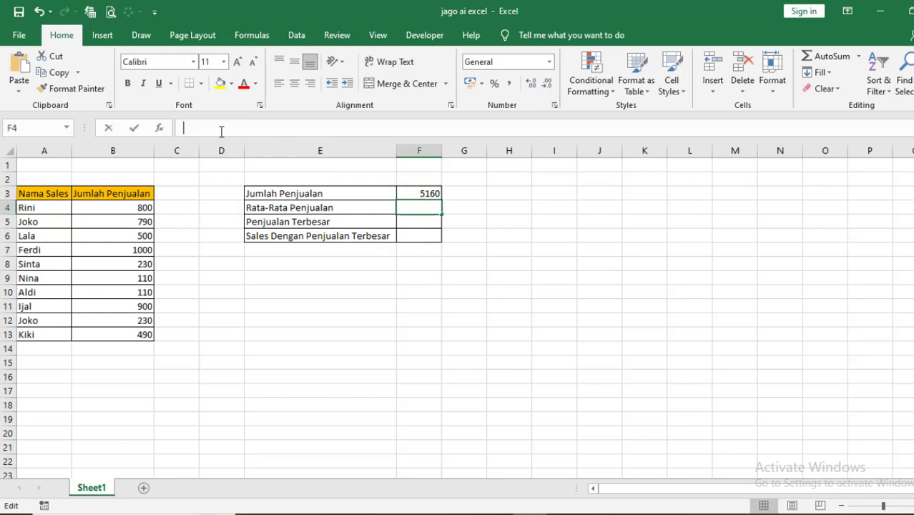
key("ctrl+v")
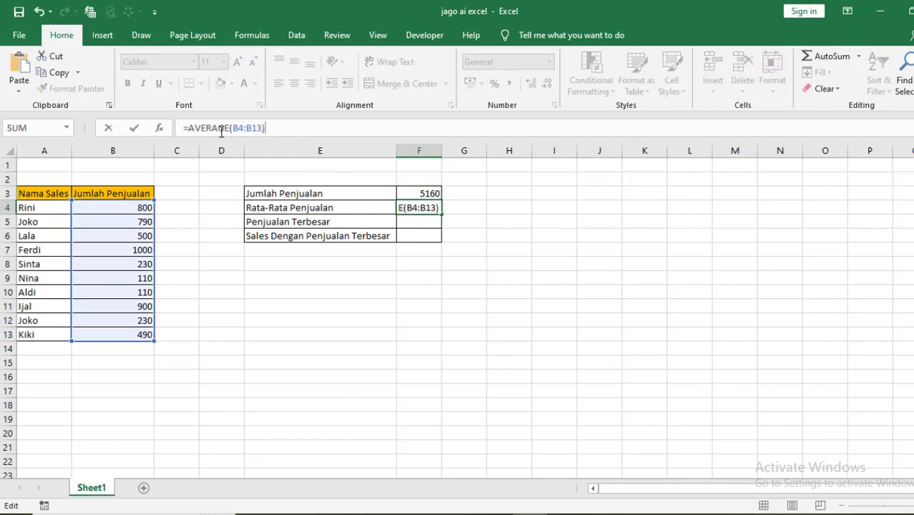
key("Return")
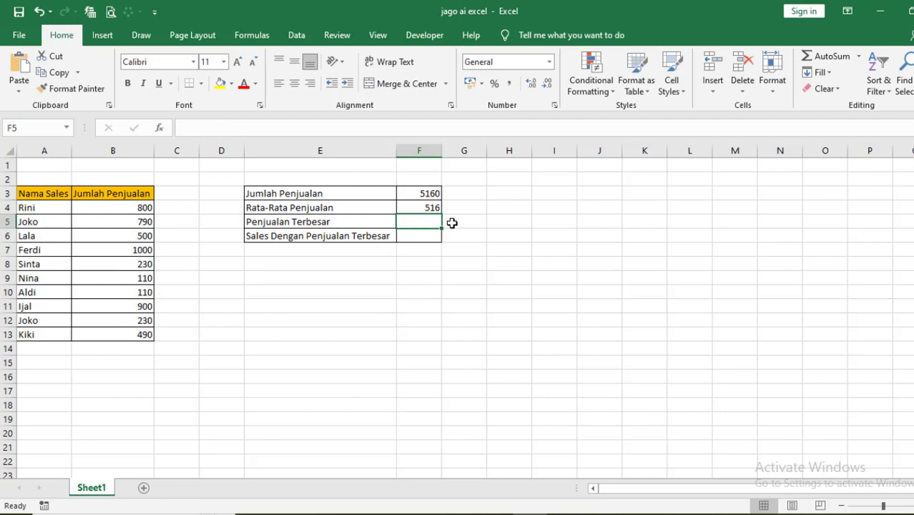
- Go back to ChatGPT and copy the =MAX(B4:B13) formula from the Penjualan Terbesar section
left_click(498, 514)
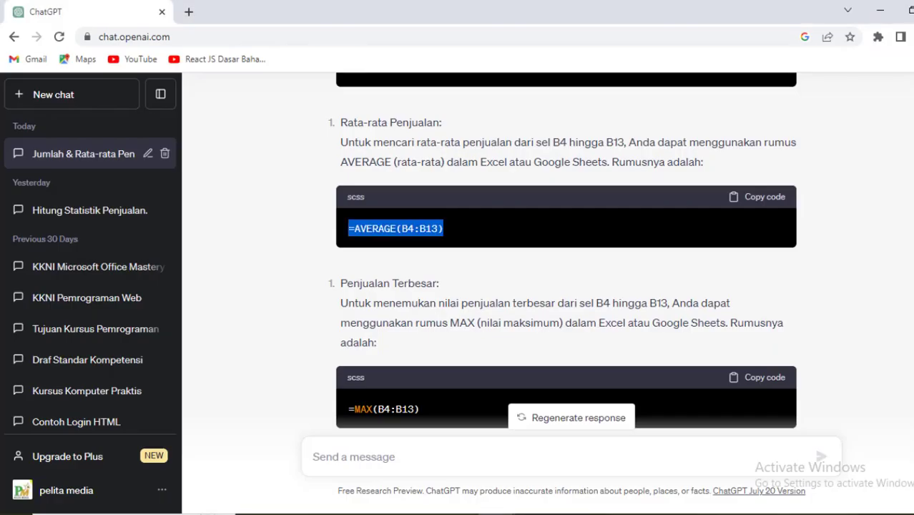
scroll(427, 340, "down", 2)
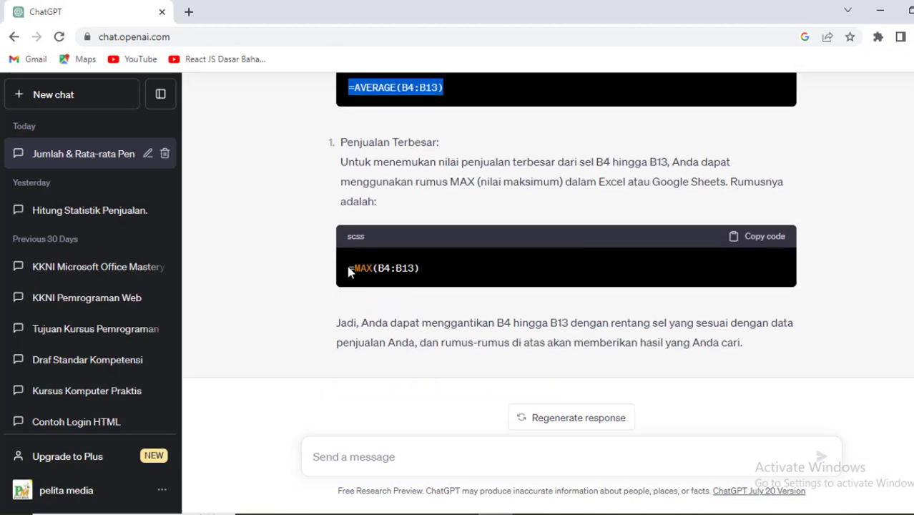
left_click_drag(349, 267, 420, 268)
right_click(420, 268)
left_click(444, 281)
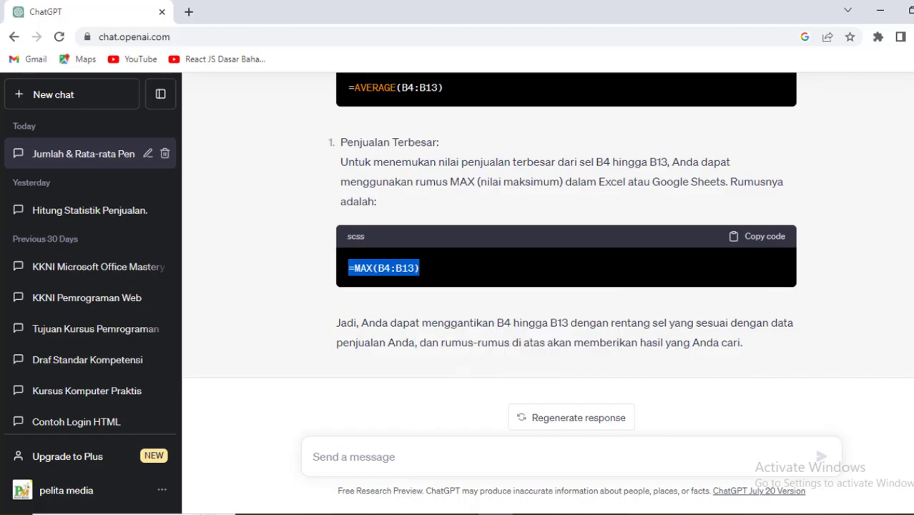
- Switch to Excel and paste the =MAX(B4:B13) formula into cell F5, beside Penjualan Terbesar
key("alt+Tab")
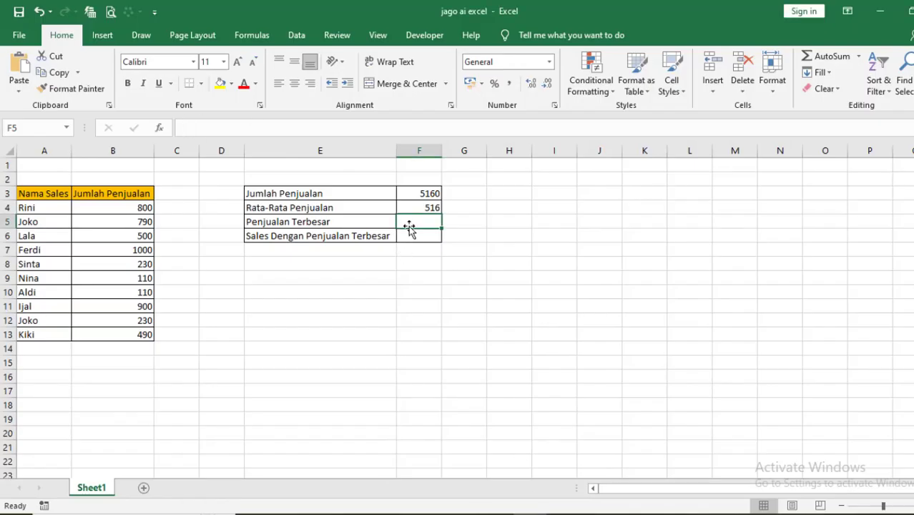
left_click(188, 128)
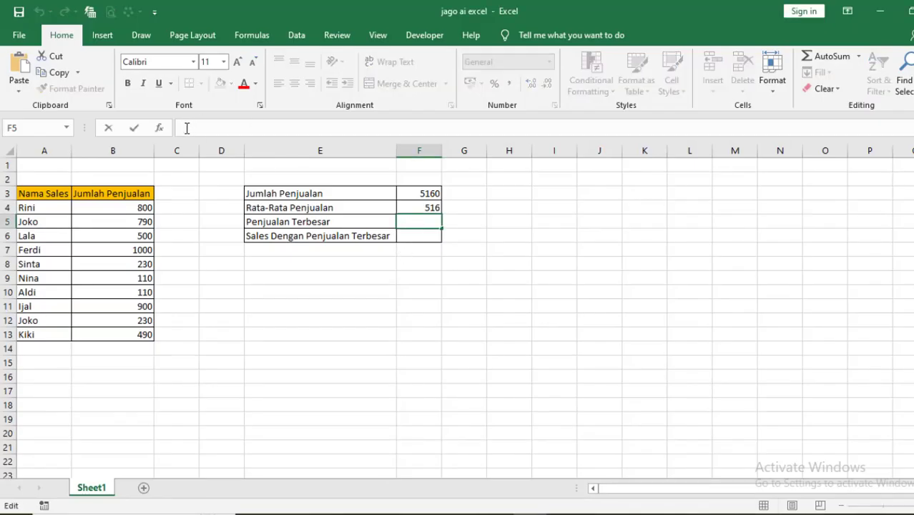
key("ctrl+v")
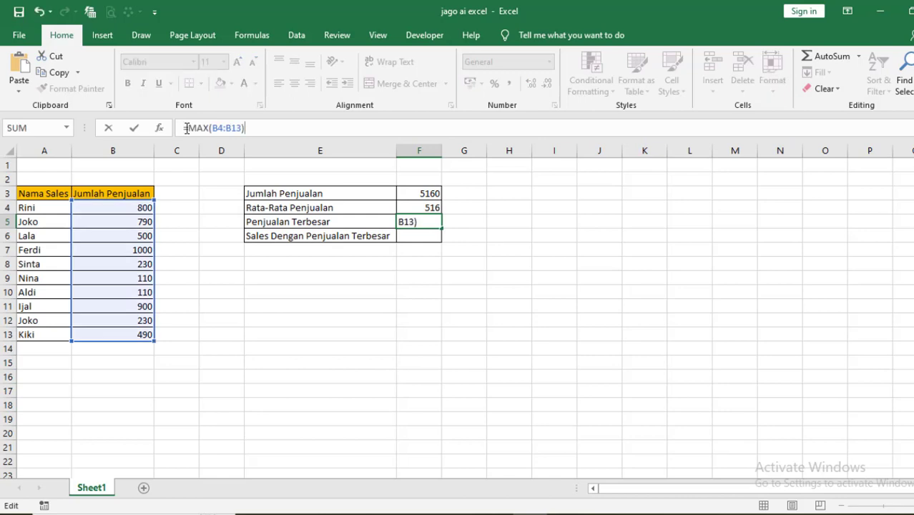
key("Return")
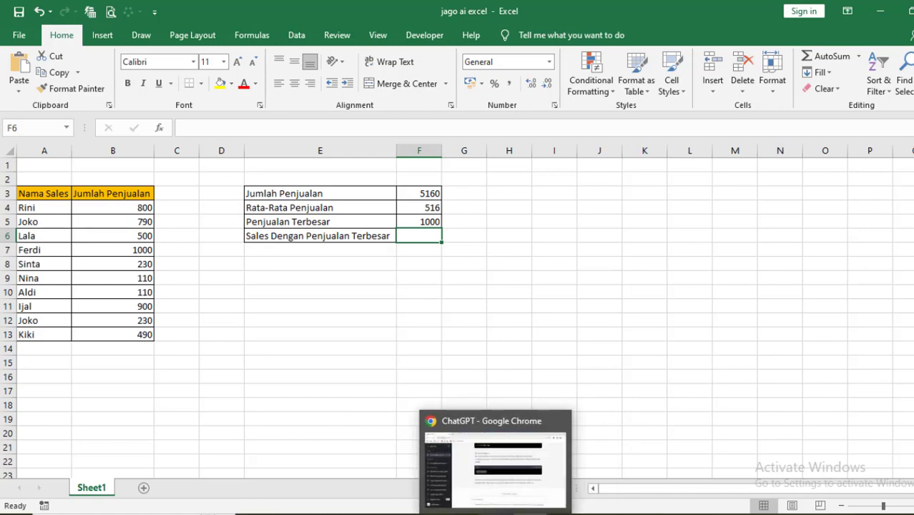
- Return to ChatGPT and copy the whole earlier prompt into the new message as a starting text
left_click(501, 497)
scroll(496, 302, "up", 6)
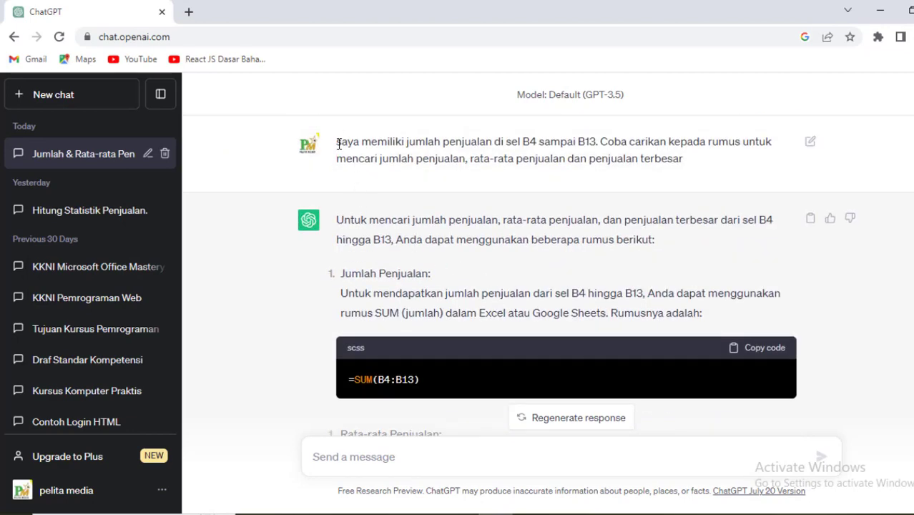
left_click_drag(339, 144, 665, 162)
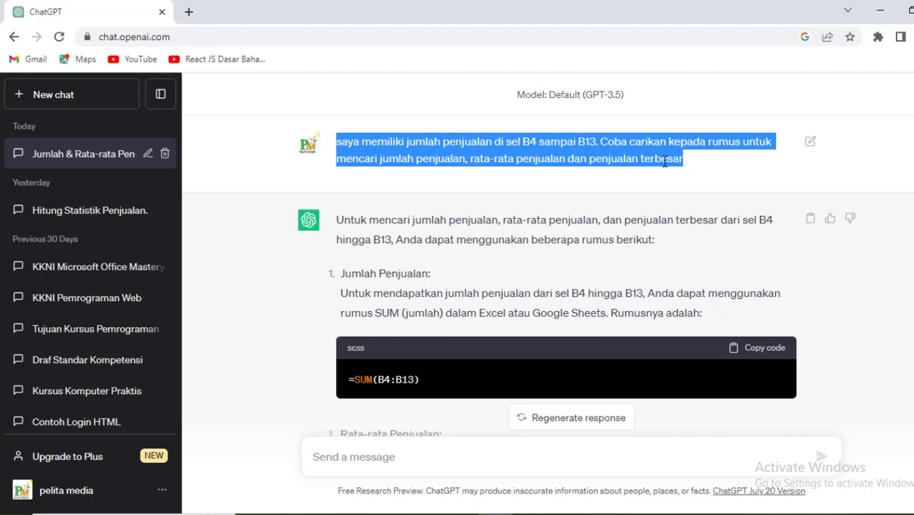
right_click(665, 161)
left_click(655, 173)
left_click(376, 456)
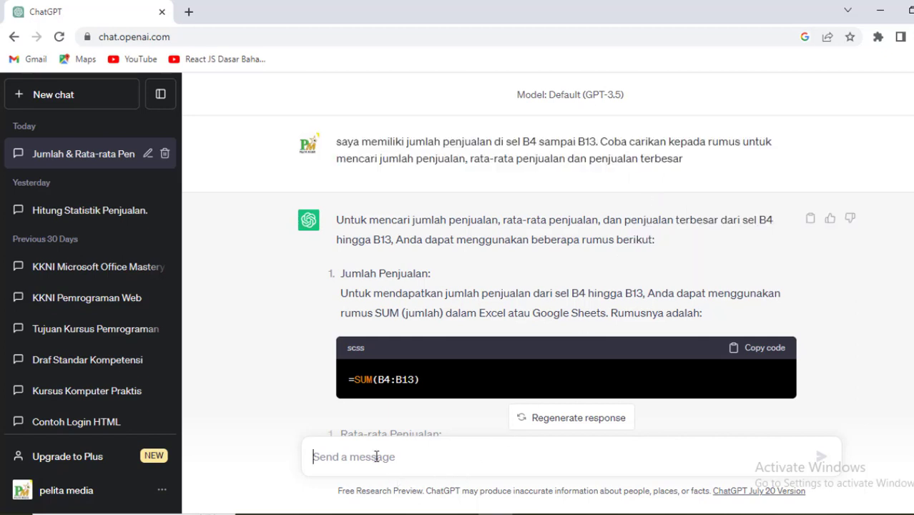
key("ctrl+v")
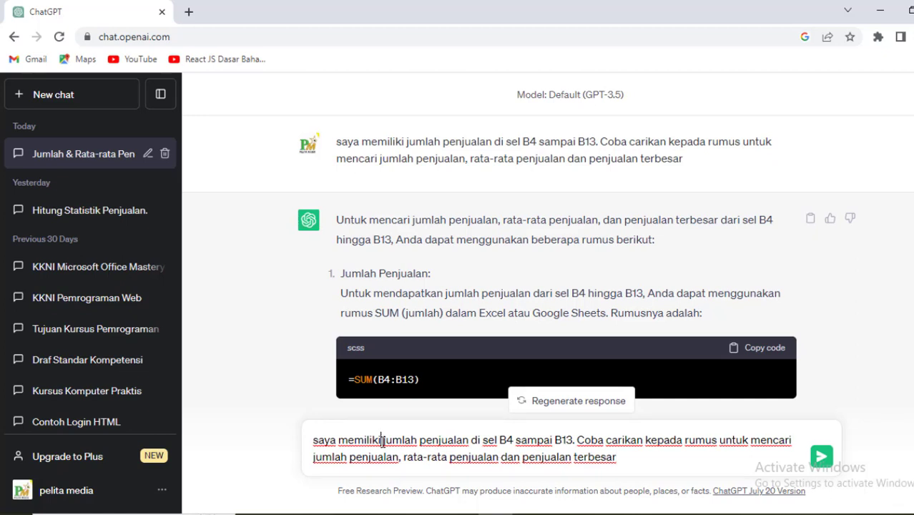
- Check the table headings in Excel and insert "nama sales" before the first "jumlah penjualan" in the new ChatGPT prompt
left_click(528, 514)
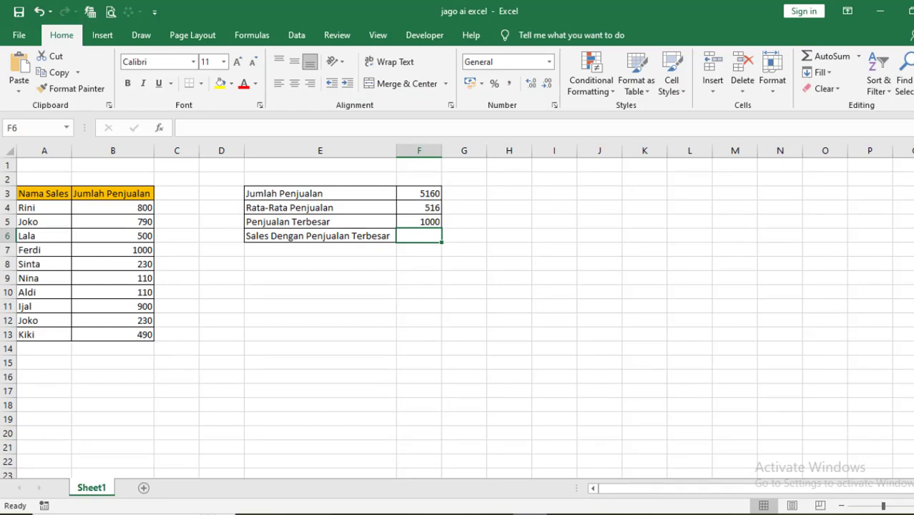
left_click(528, 514)
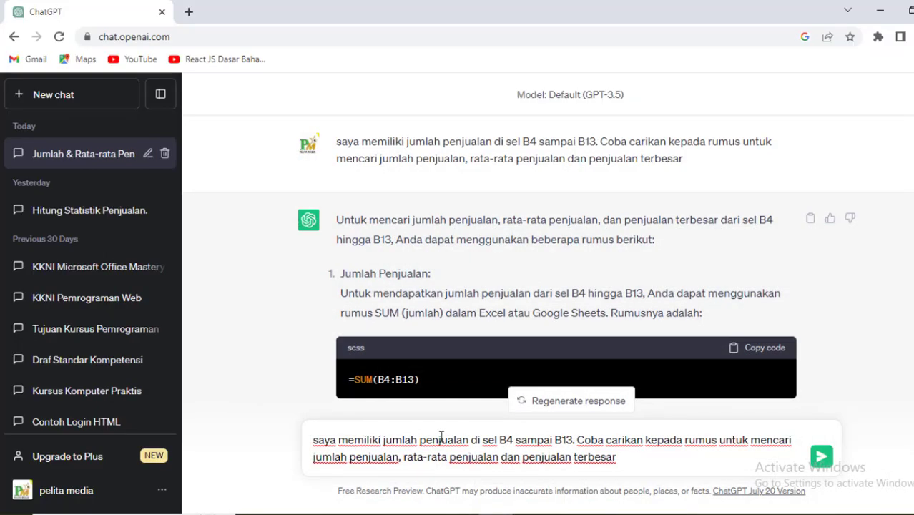
type("nama sales")
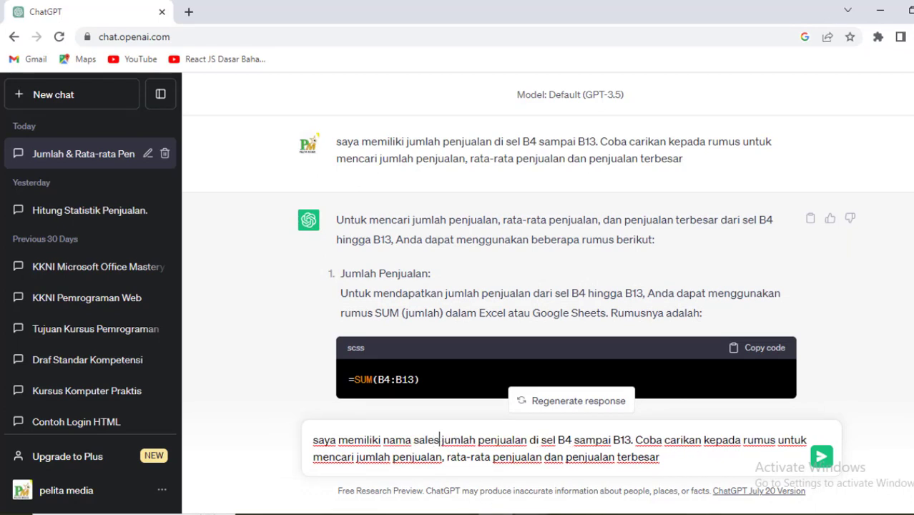
- Check the name range in Excel and add "di sel A4 sampai A13" after "nama sales" in the ChatGPT prompt
left_click(531, 514)
left_click(530, 514)
left_click(528, 514)
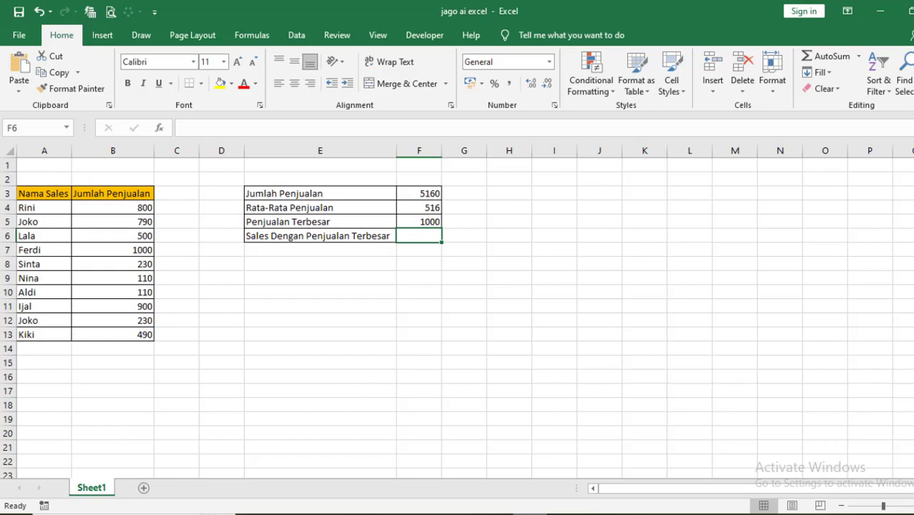
left_click(530, 514)
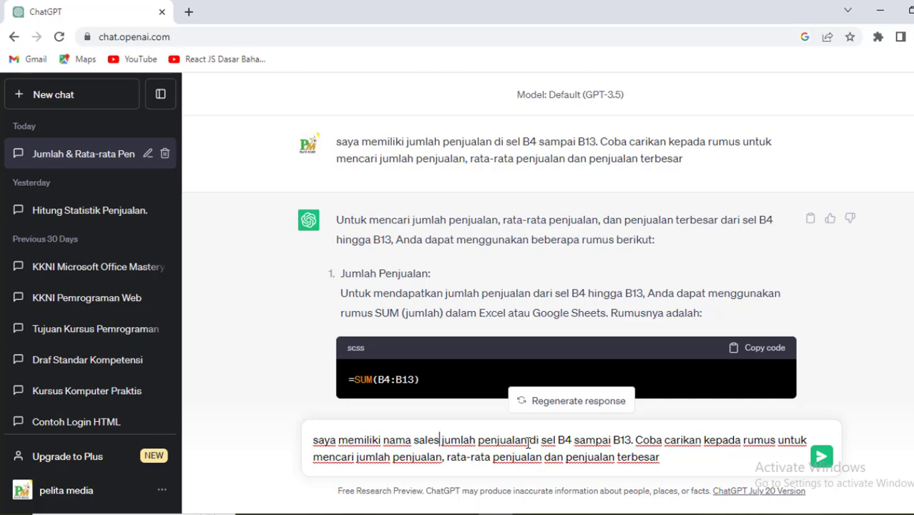
type("sel")
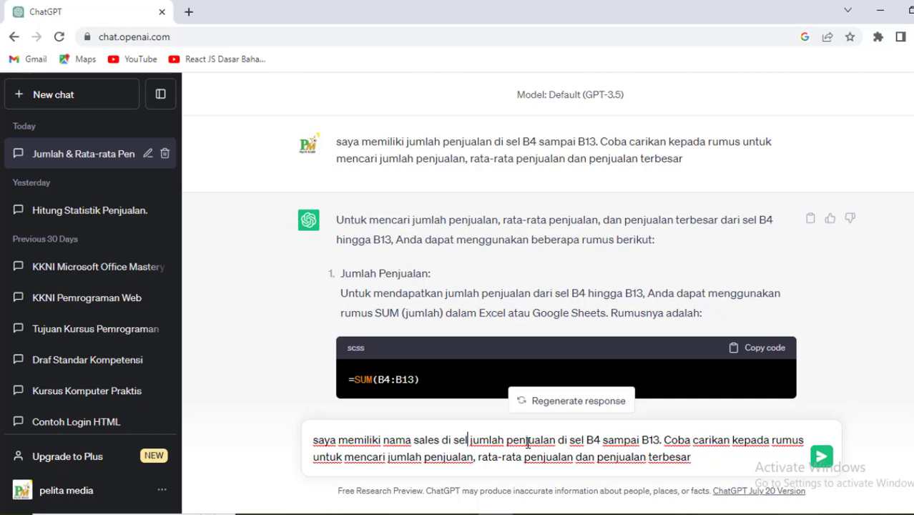
type(" A4 samp")
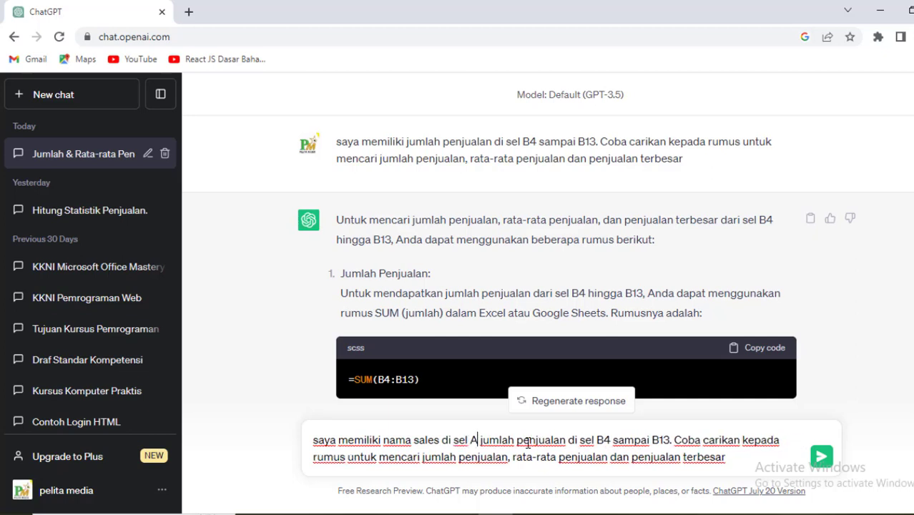
type("ai A")
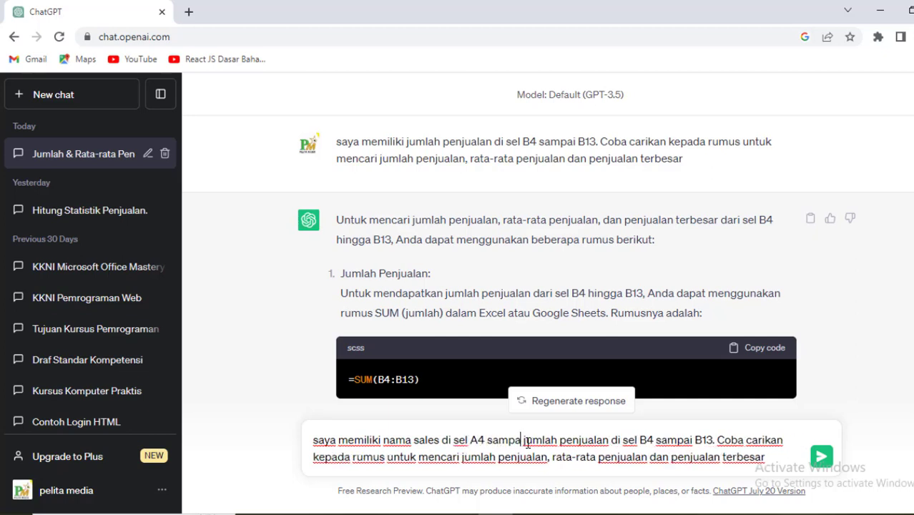
type("13")
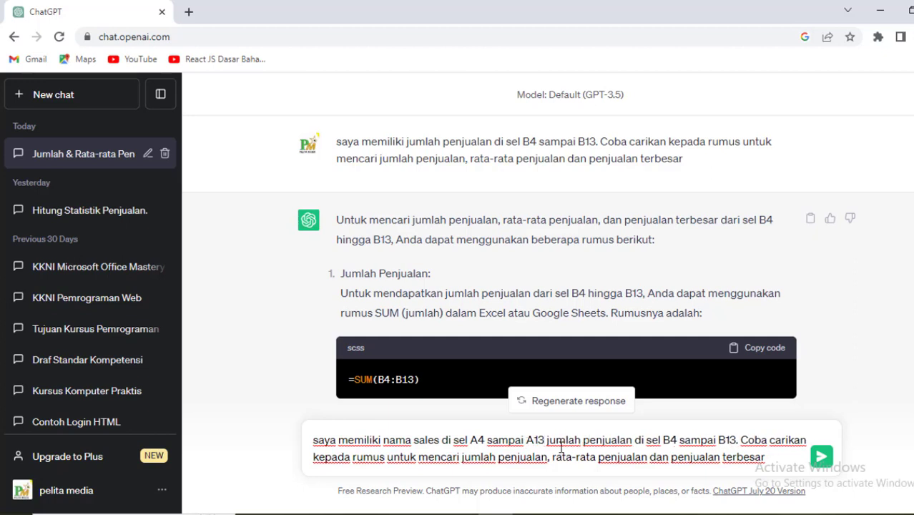
- Insert "dan saya juga memiliki" after "A13" in the prompt to link it to "jumlah penjualan"
type(" Dan")
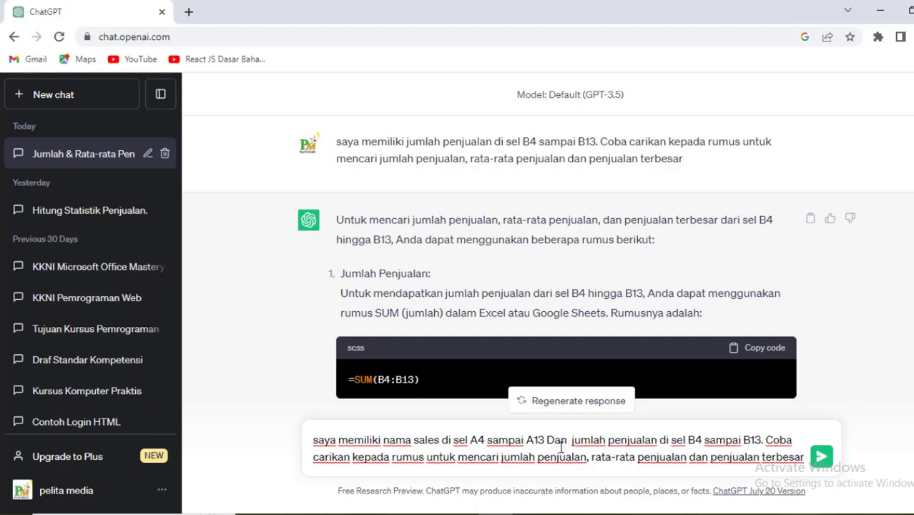
key("BackSpace")
key("BackSpace")
key("BackSpace")
type("dan")
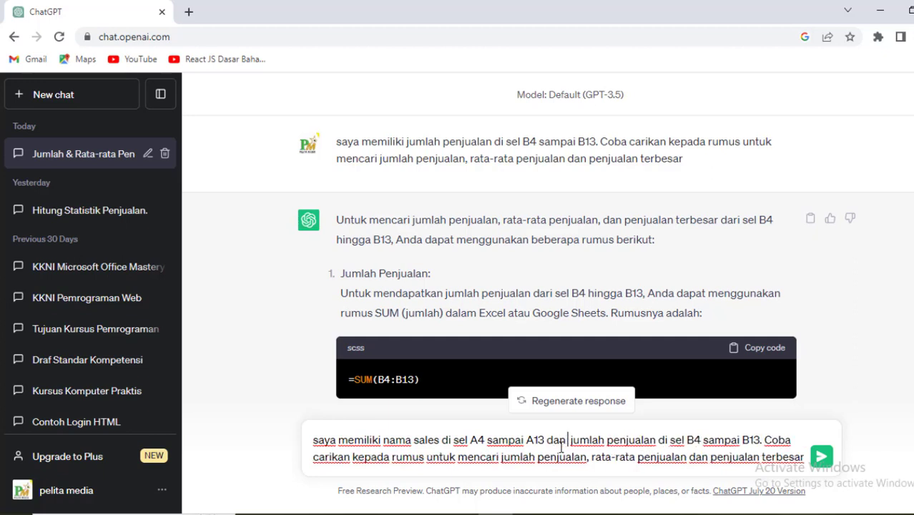
type(" Sa")
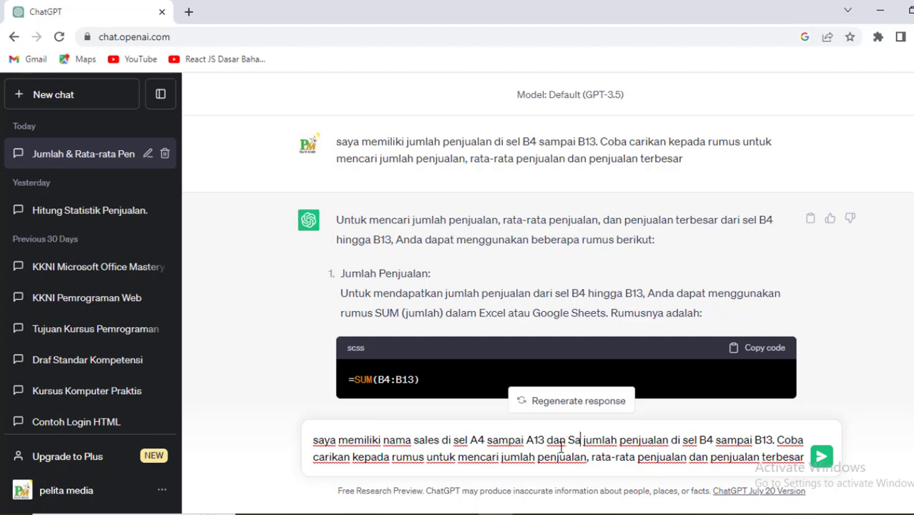
key("BackSpace")
key("BackSpace")
type("saya juga")
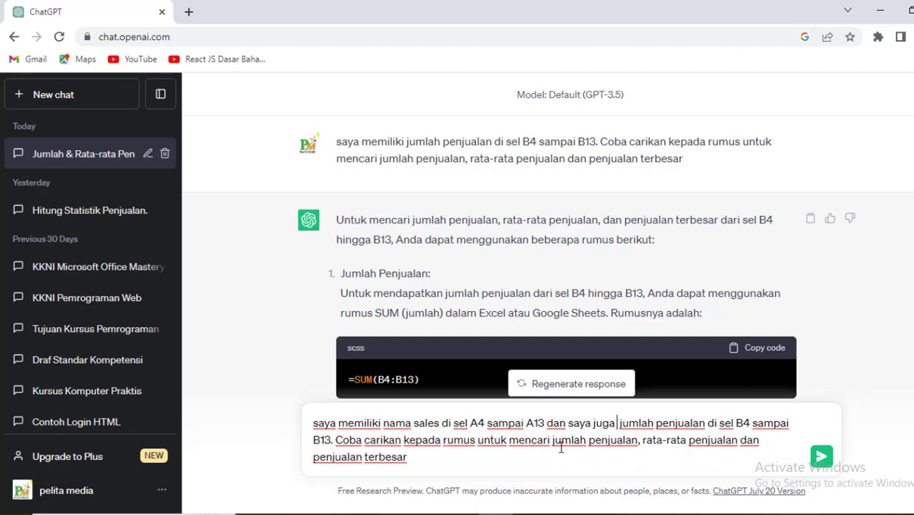
type(" memiliki")
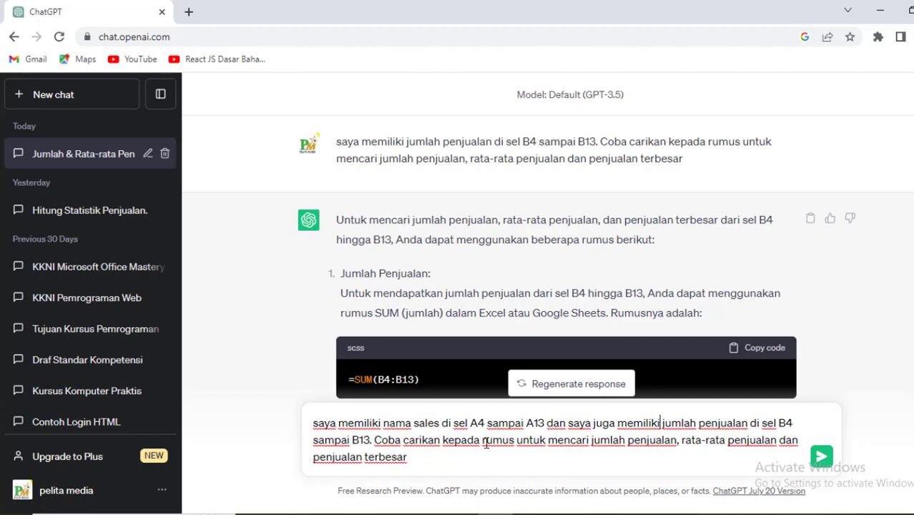
- Replace the prompt's ending after "kepada" with "saya rumus untuk mencari sales dengan penjualan terbesar" and send it
left_click_drag(482, 443, 582, 457)
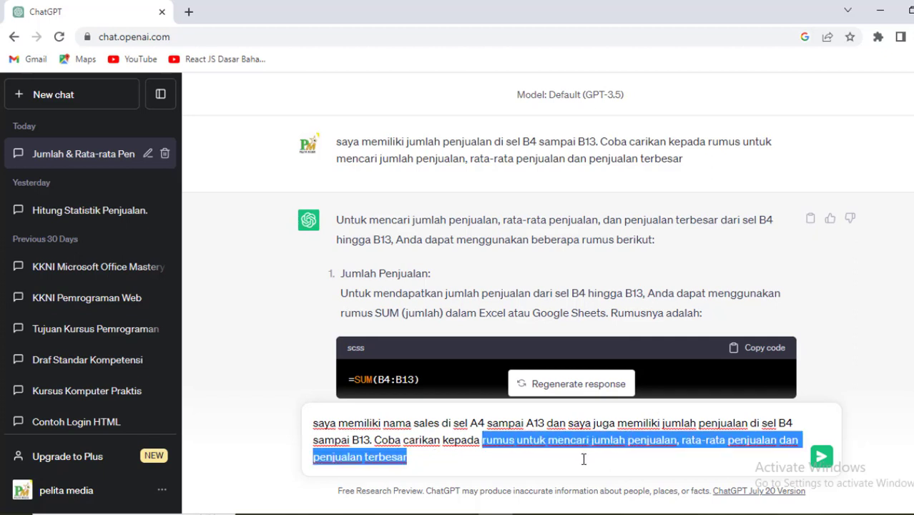
type("saya rumus")
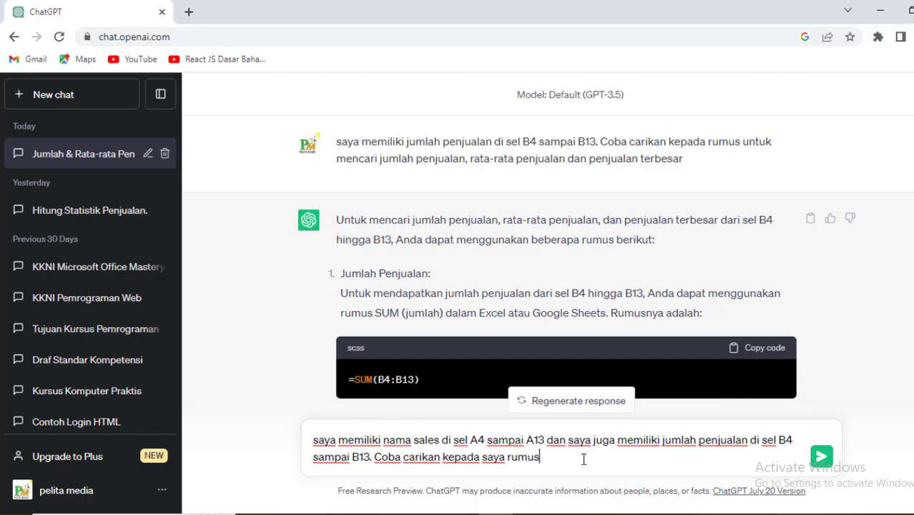
left_click(530, 514)
type("untuk mencari sales dengan")
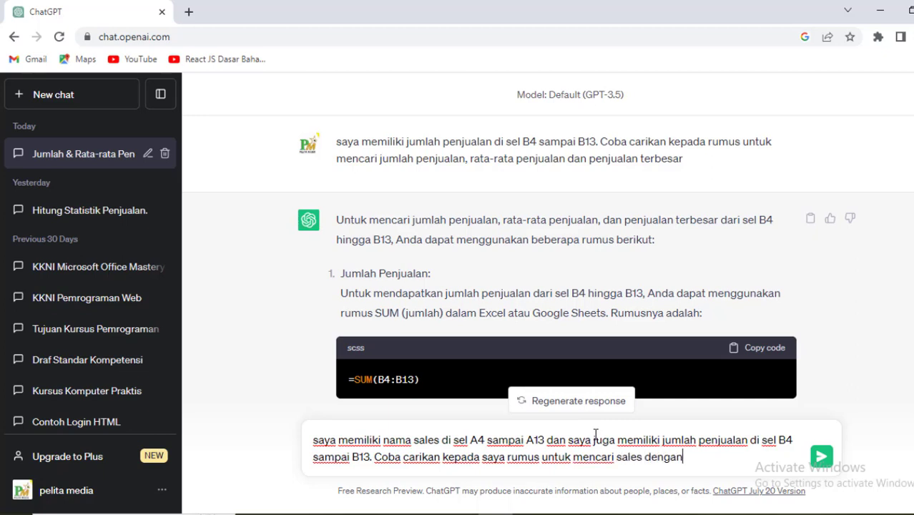
type(" penjualan te")
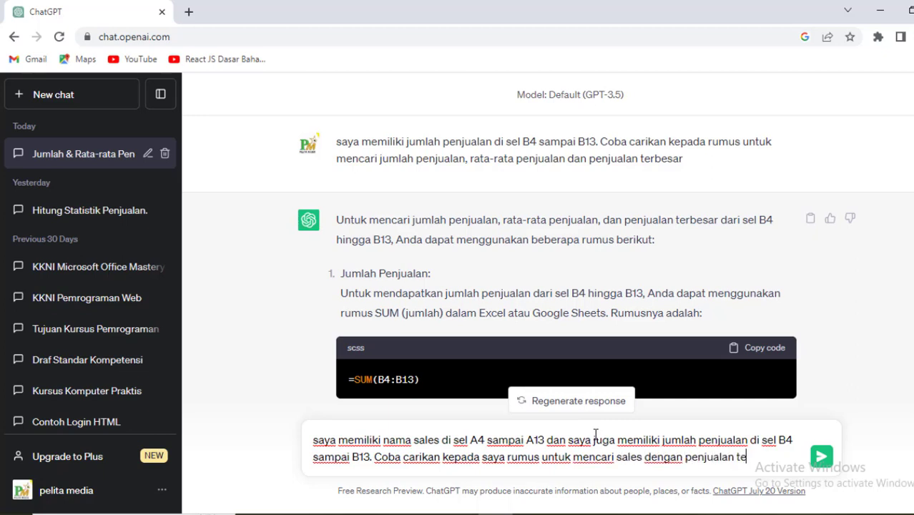
type("rbesa")
key("BackSpace")
key("BackSpace")
type("sar")
key("Return")
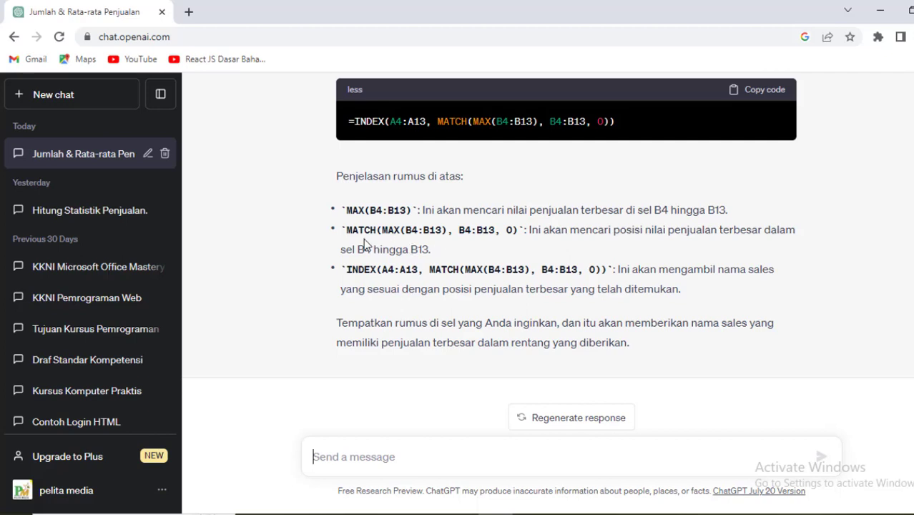
- Read ChatGPT's explanation of the MAX, MATCH and INDEX parts of the suggested formula
scroll(421, 269, "up", 1)
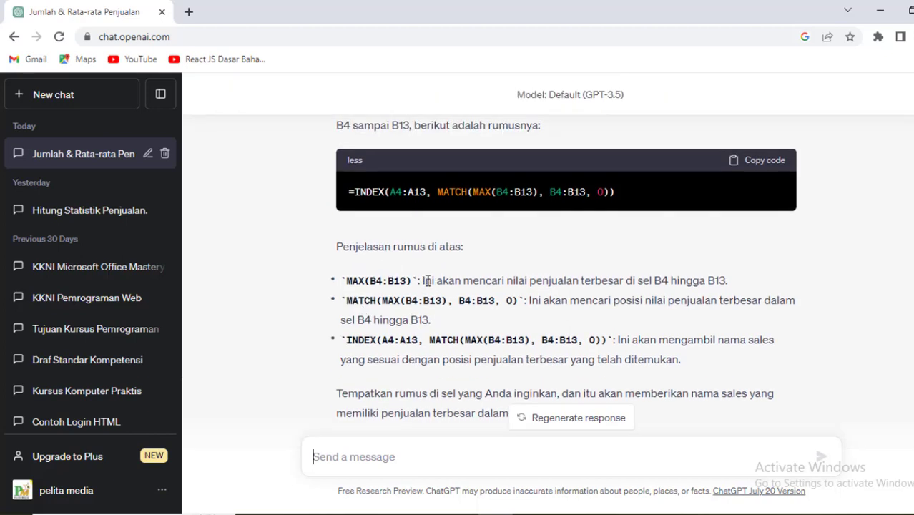
left_click_drag(406, 280, 345, 280)
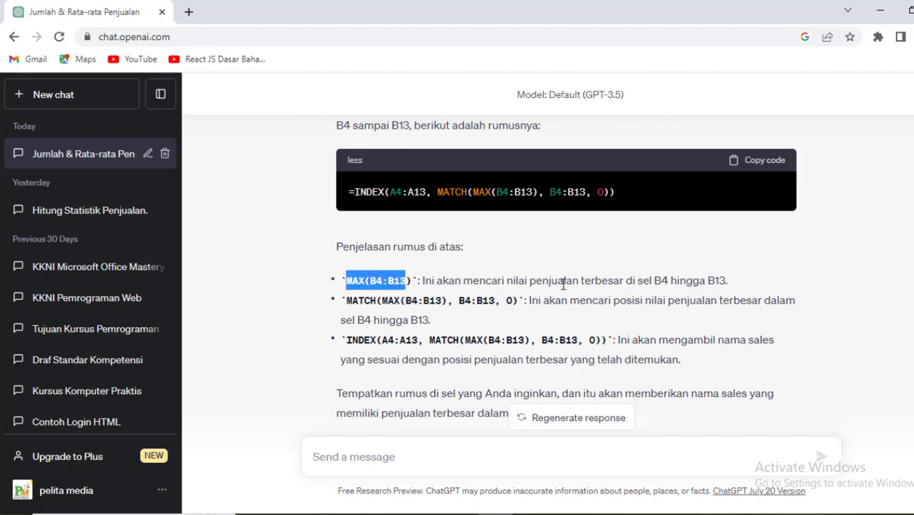
left_click_drag(614, 281, 743, 285)
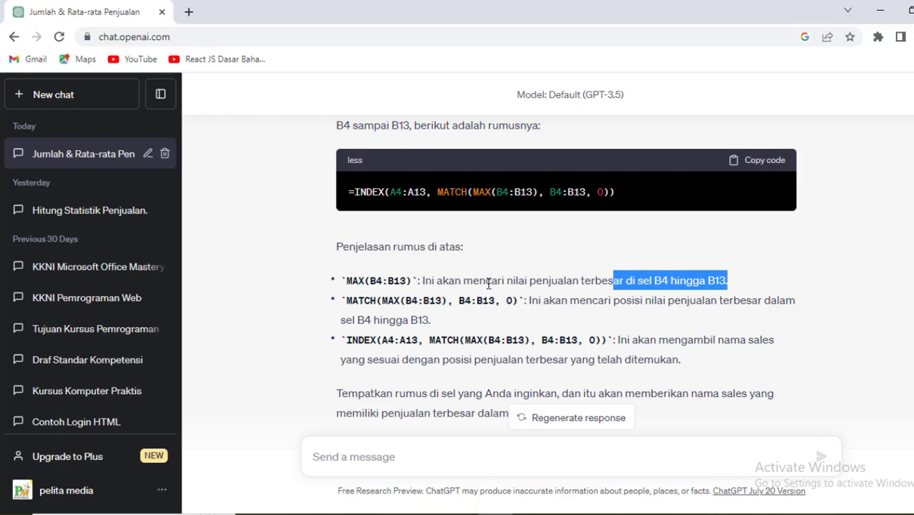
left_click_drag(347, 300, 502, 303)
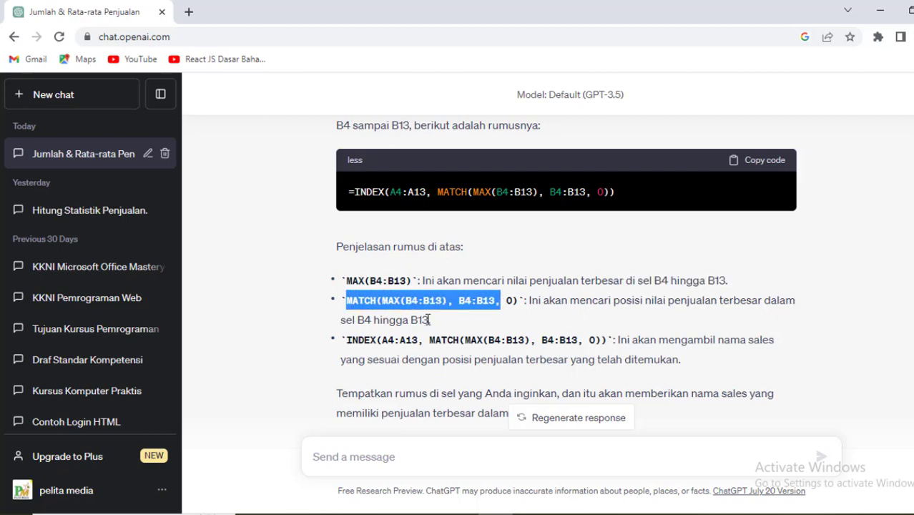
left_click_drag(429, 320, 339, 322)
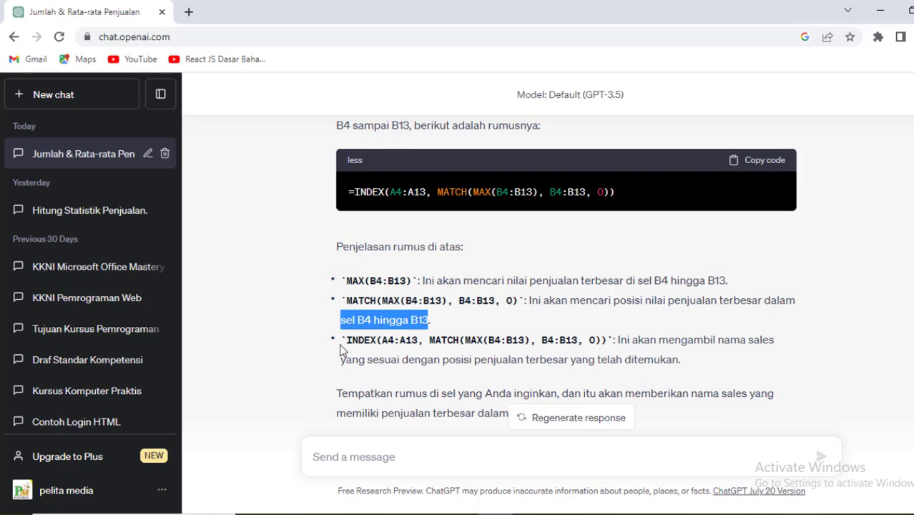
left_click_drag(618, 341, 678, 358)
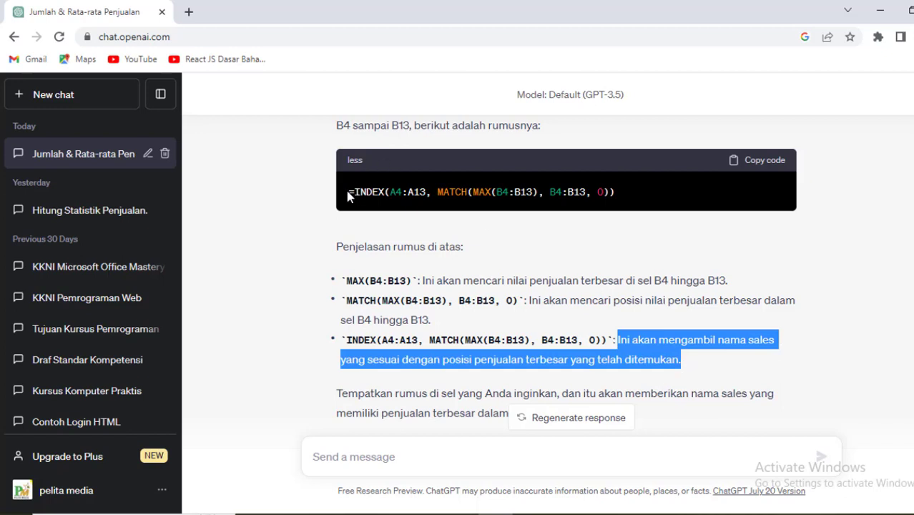
- Copy =INDEX(A4:A13, MATCH(MAX(B4:B13), B4:B13, 0)) from ChatGPT and try entering it in Excel cell F6
left_click_drag(349, 192, 616, 192)
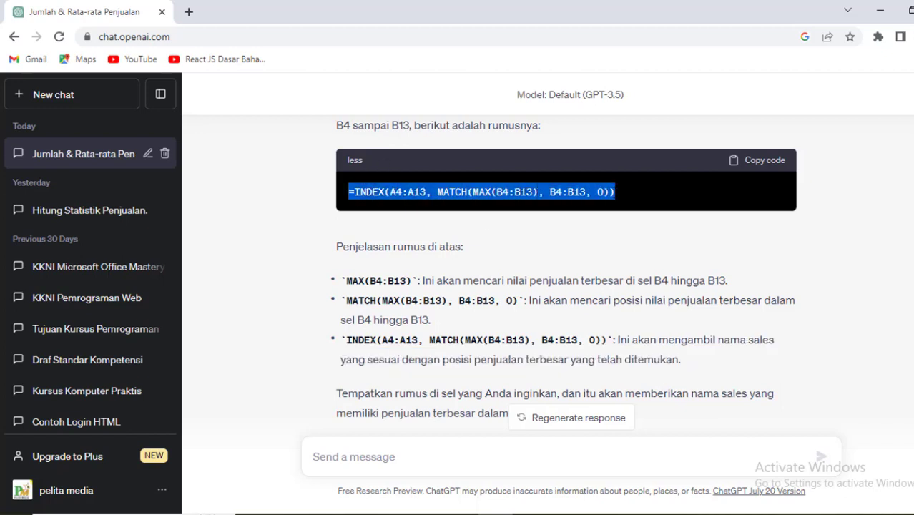
right_click(598, 199)
left_click(613, 210)
left_click(528, 514)
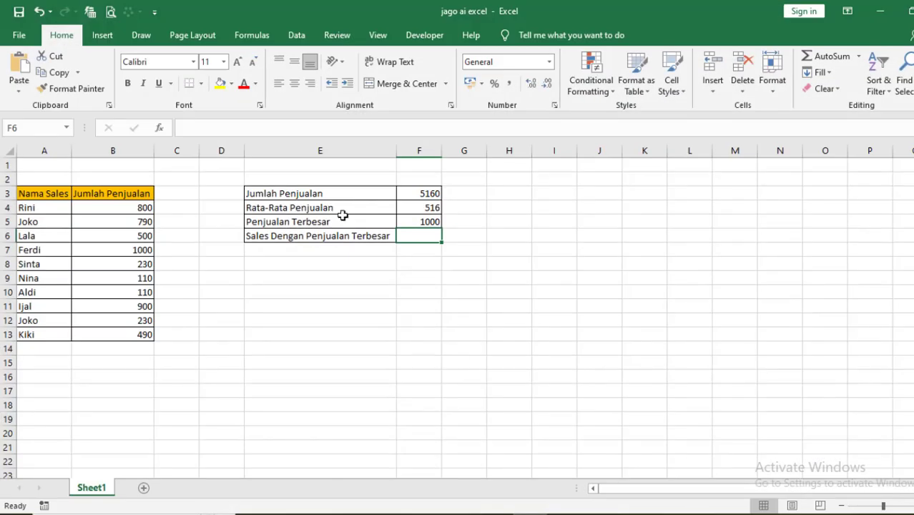
left_click(187, 126)
key("ctrl+v")
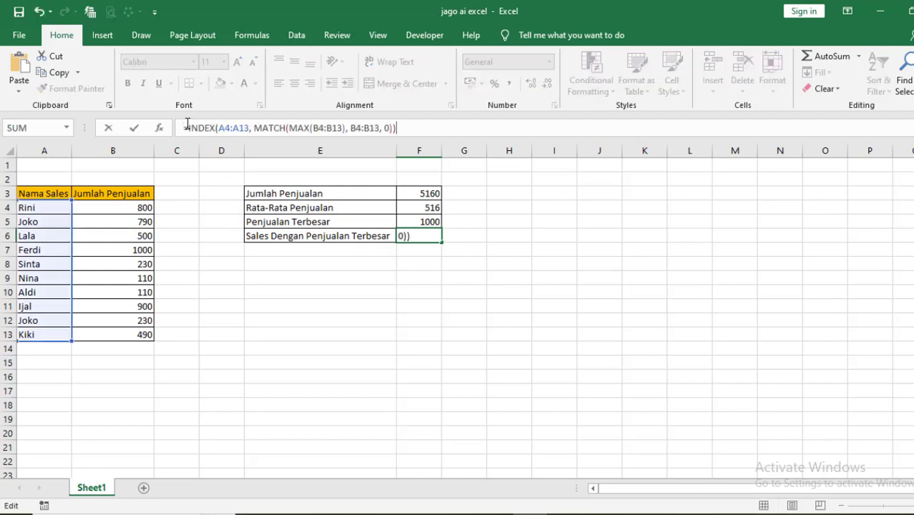
key("Return")
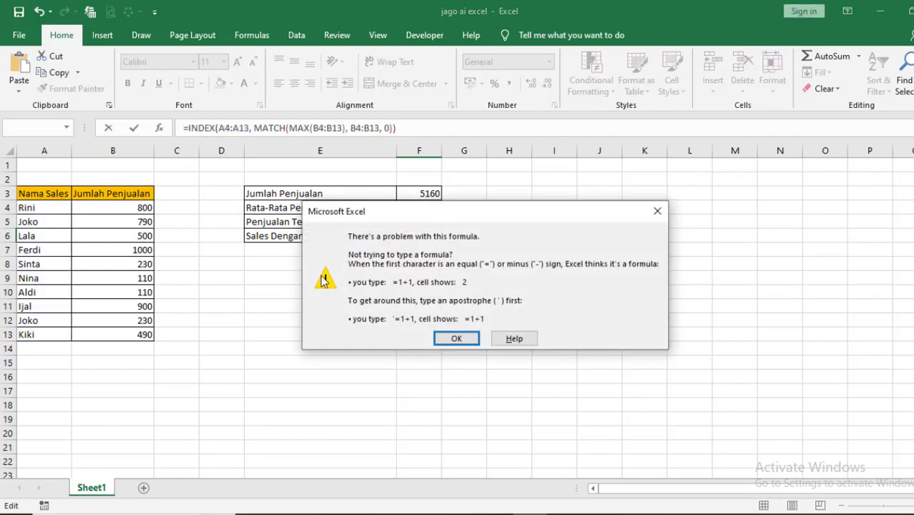
left_click(457, 338)
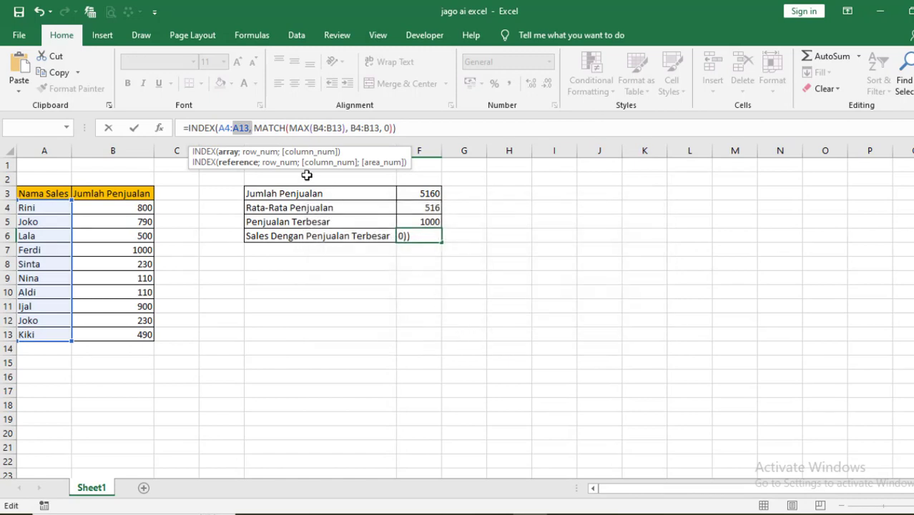
- Replace the comma separators with semicolons and enter =INDEX(A4:A13; MATCH(MAX(B4:B13); B4:B13; 0)) in cell F6
left_click(254, 131)
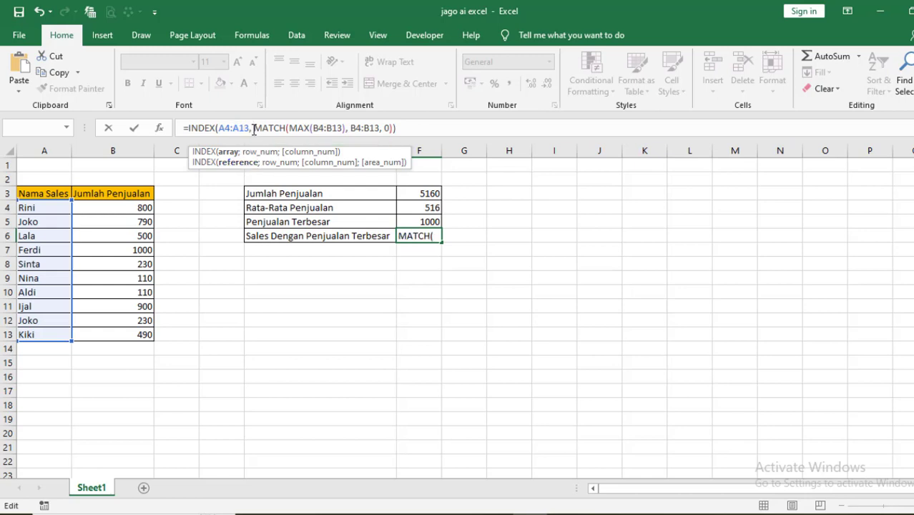
left_click(251, 129)
key("BackSpace")
type(";")
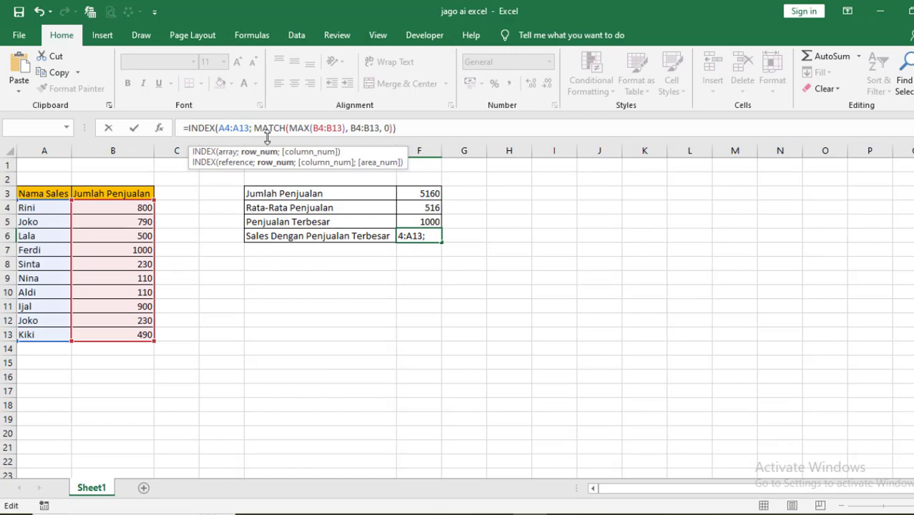
key("Right")
key("Right")
key("Right")
key("Right")
key("Right")
key("Right")
key("Right")
key("Right")
key("Right")
key("Right")
key("Right")
key("Right")
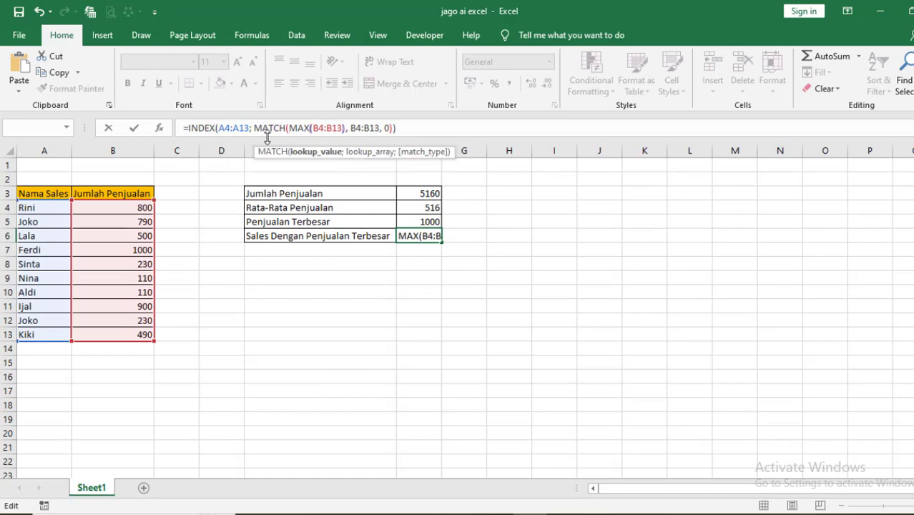
key("Right")
key("BackSpace")
type(";")
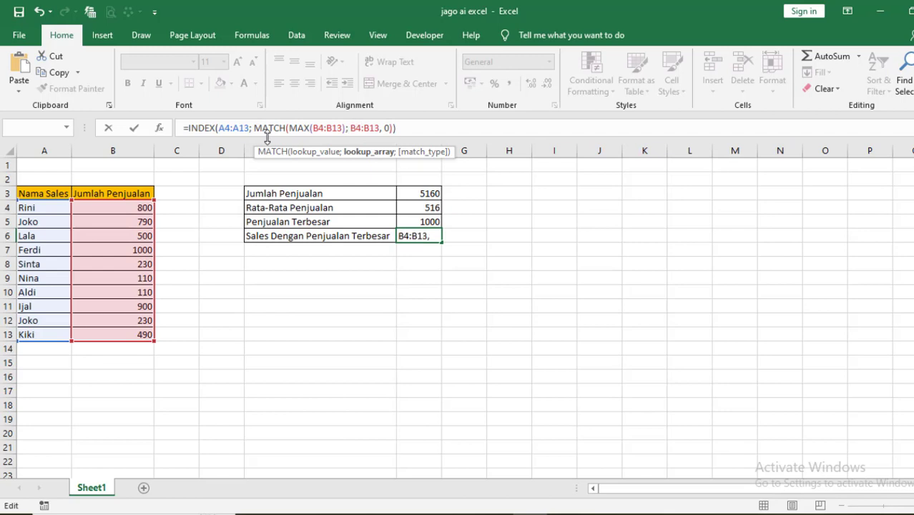
key("Right")
key("Right")
key("BackSpace")
type(";")
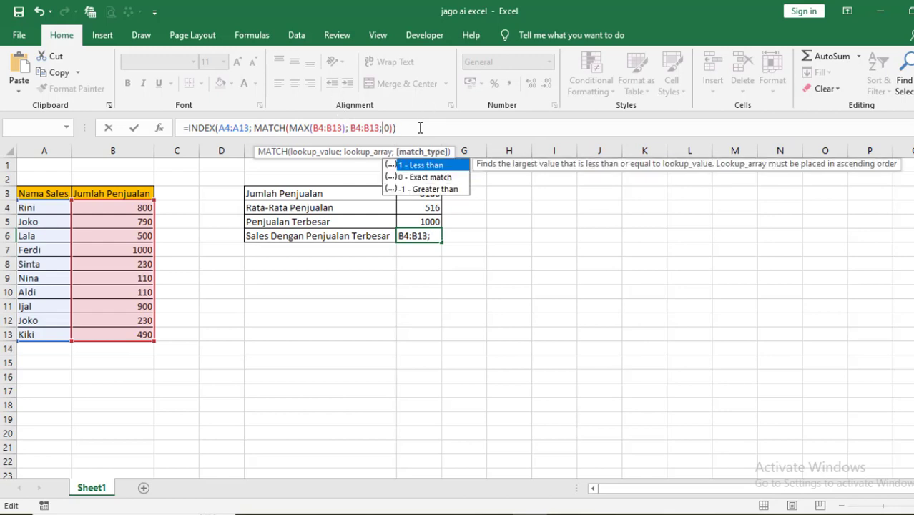
key("Return")
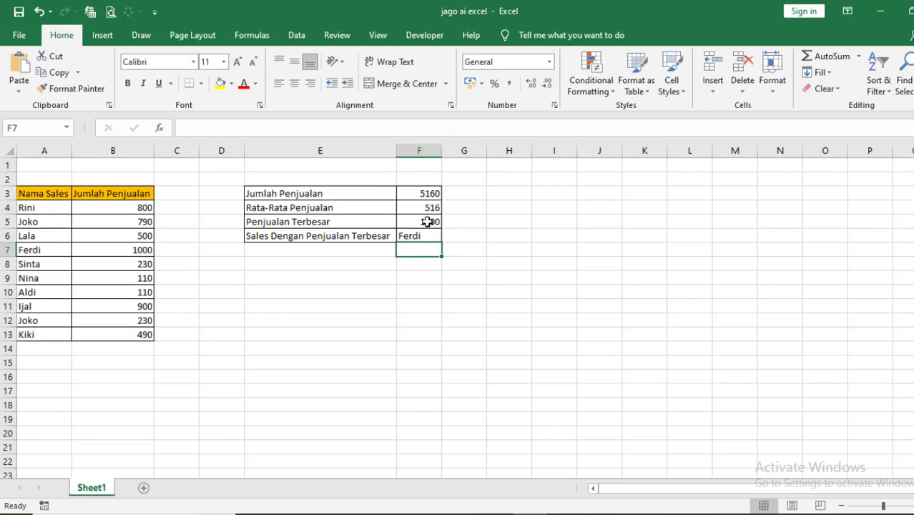
- Compare the result in F6 with the salesperson's name and sales amount in row 7
left_click(416, 236)
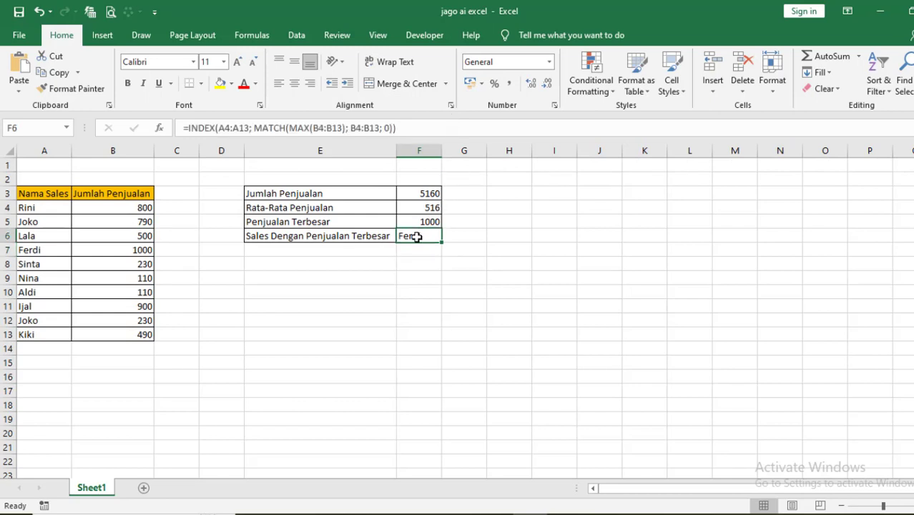
left_click(32, 251)
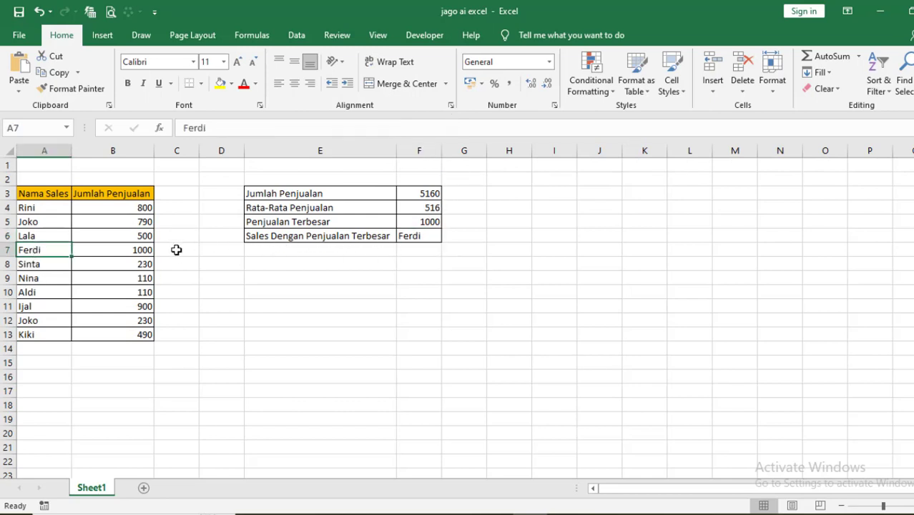
left_click(152, 250)
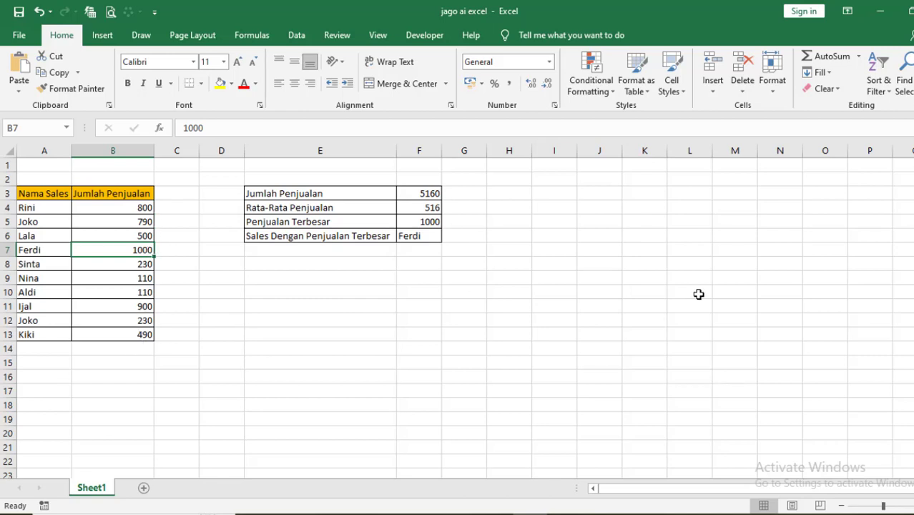